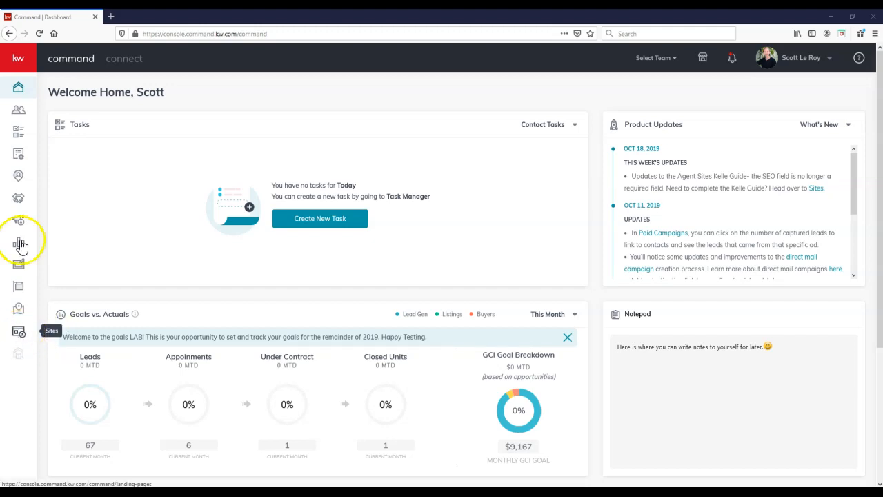
- Open the Sites page and launch the Kelle Guides for setting up sites
click(19, 61)
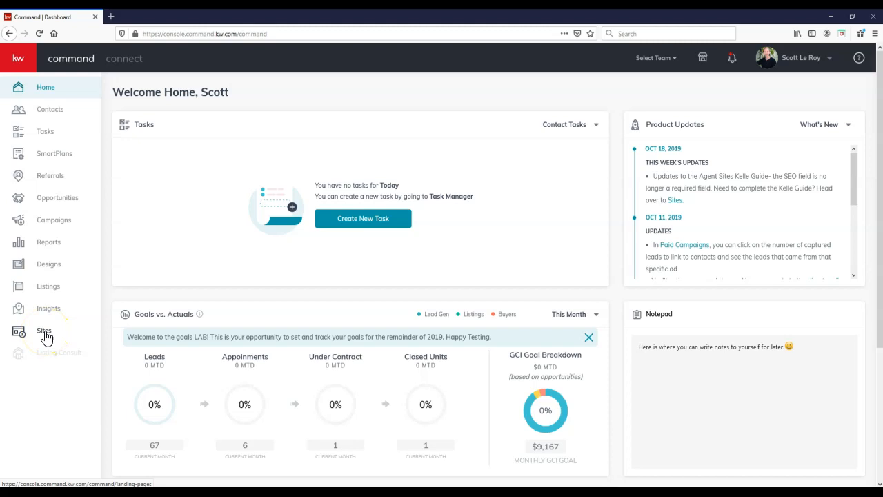
click(44, 334)
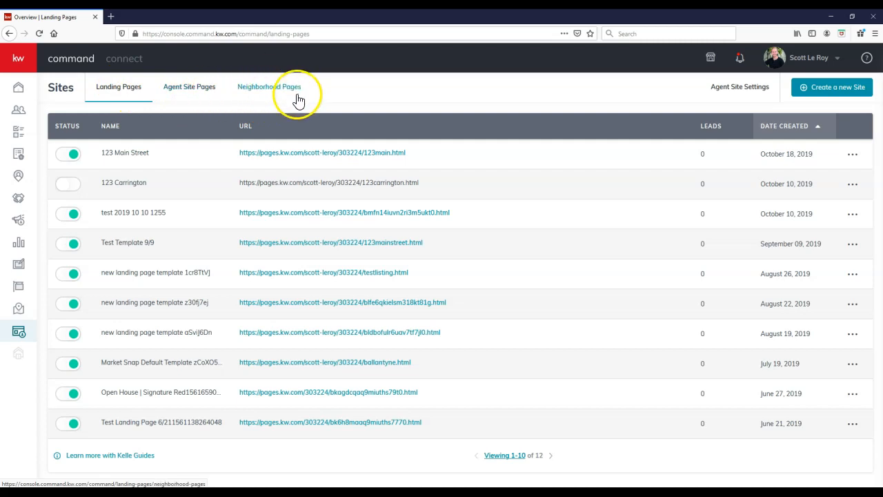
click(133, 458)
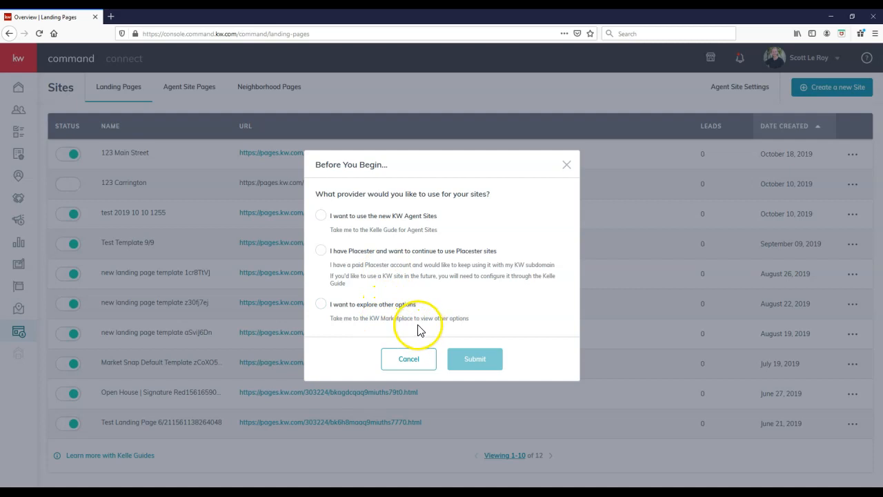
- Submit the new KW Agent Sites as the site provider and start the guide, acknowledging the compliance reminder
click(320, 218)
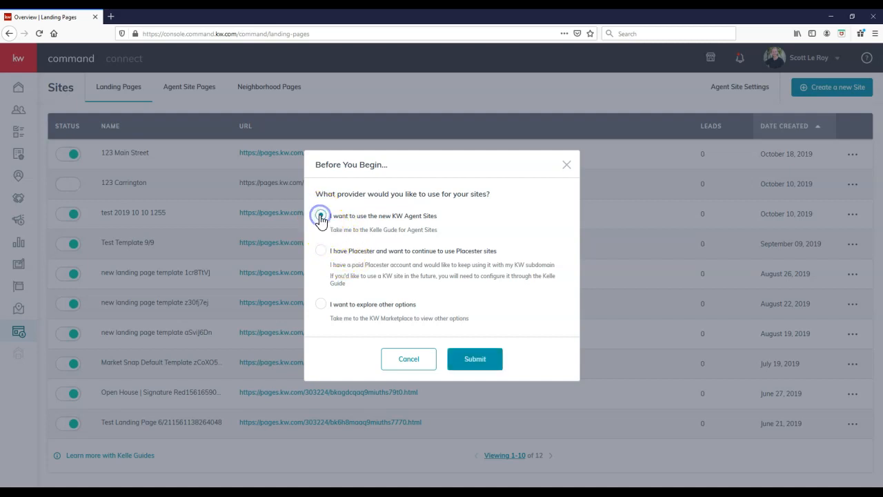
click(475, 360)
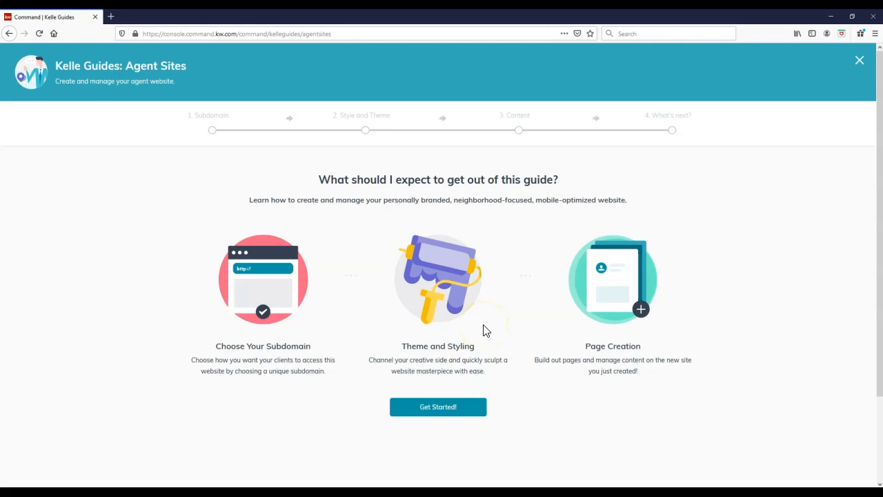
click(463, 416)
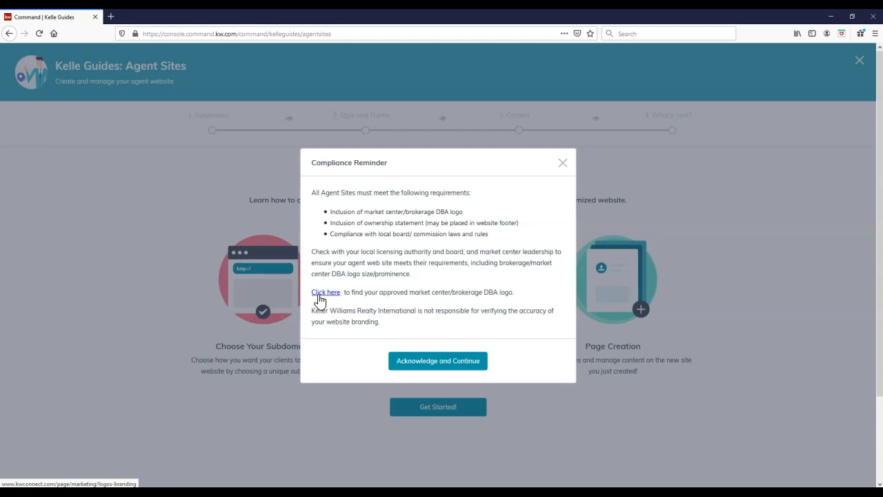
click(436, 361)
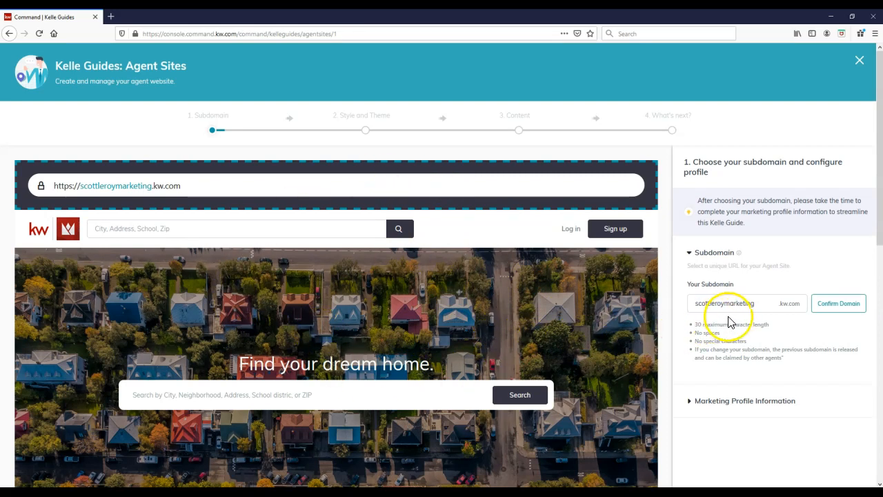
- Shorten the agent site's subdomain by removing "marketing" from its end, and claim the shortened domain
click(762, 304)
drag(762, 304, 723, 304)
key(BackSpace)
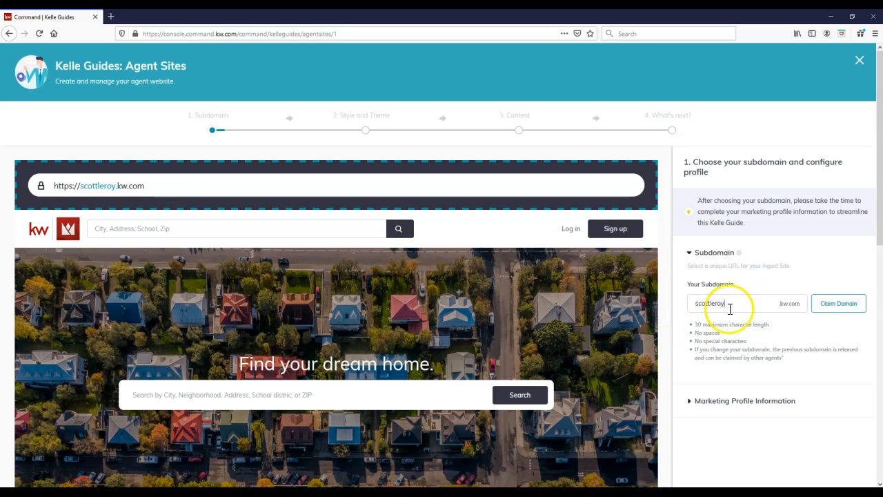
click(822, 312)
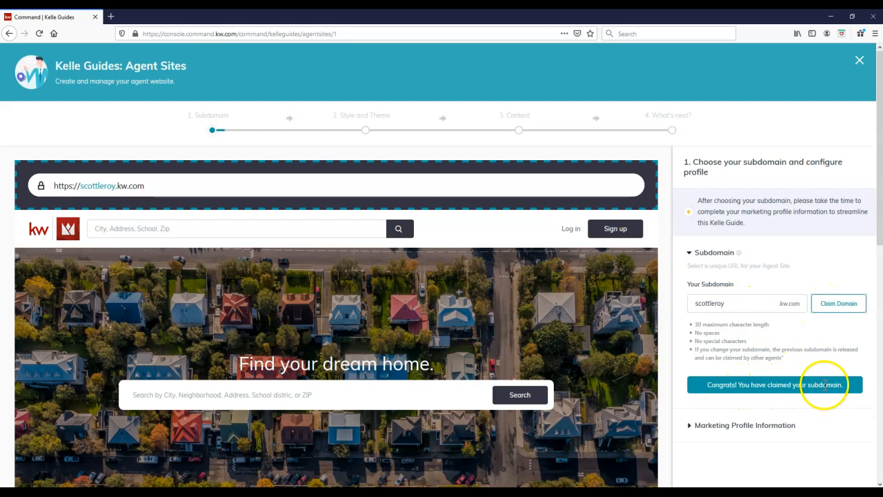
- Add "marketing" back to the end of the subdomain and confirm the domain
click(767, 302)
text(marketing)
click(815, 303)
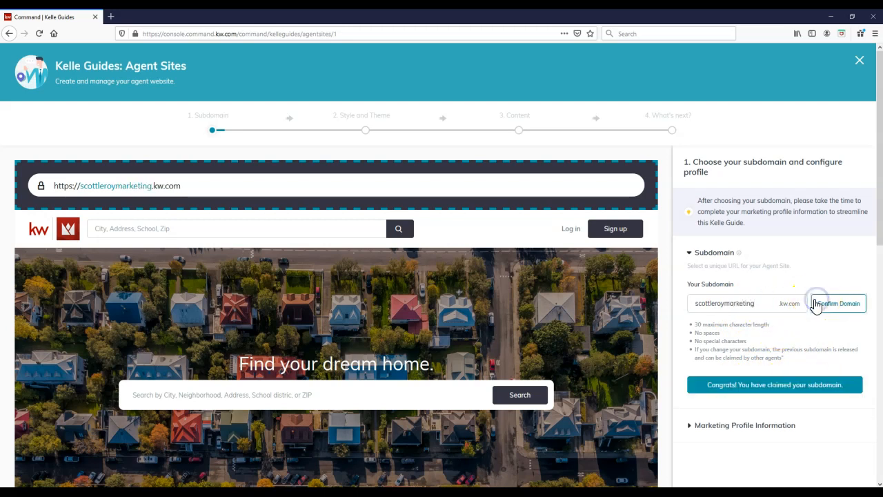
click(811, 334)
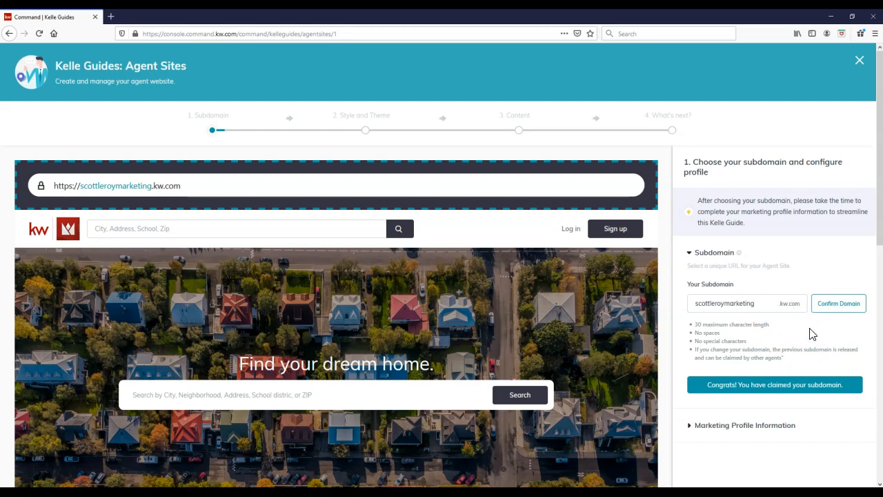
click(768, 310)
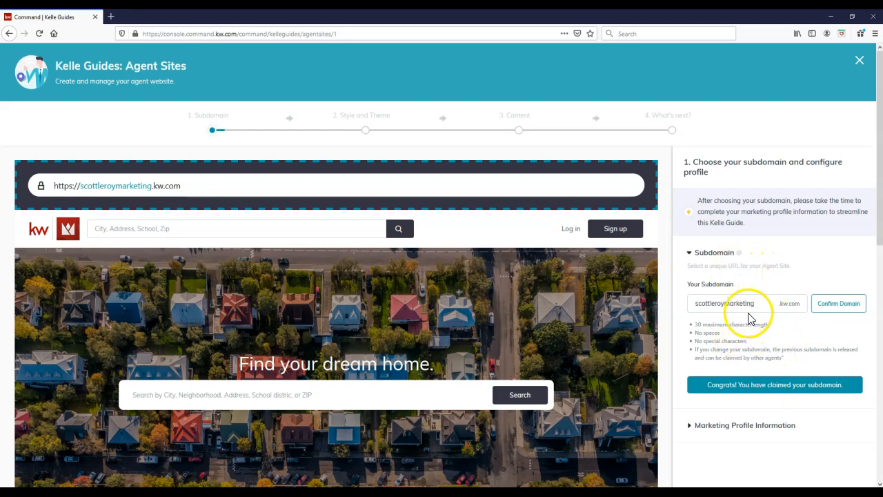
- In the marketing profile information, replace the market center's address line 2 with its correct city, state and ZIP code
click(718, 424)
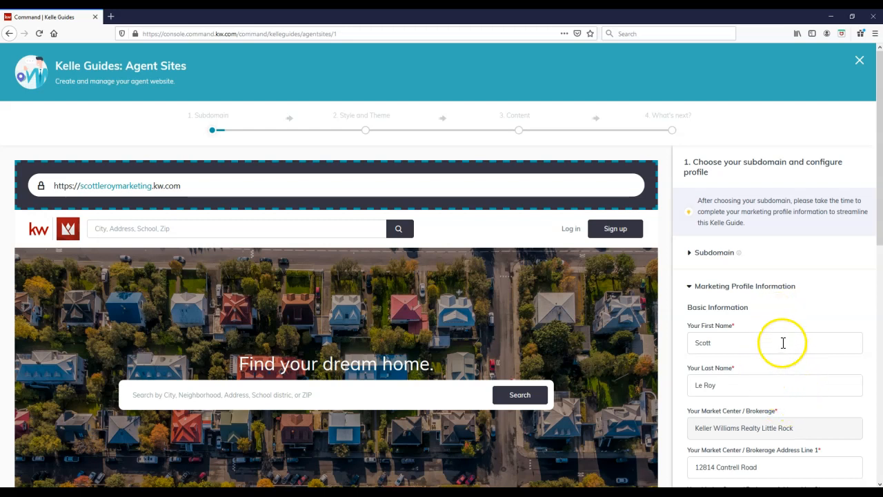
click(736, 330)
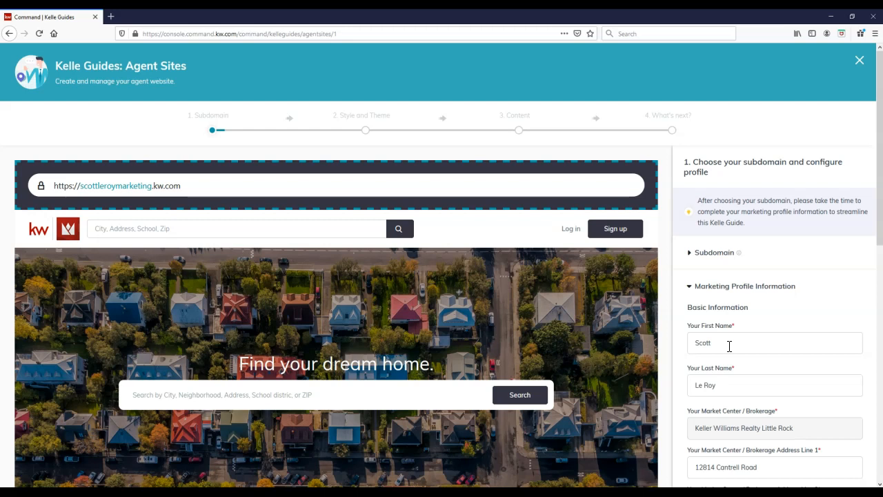
scroll(729, 346, down, 3)
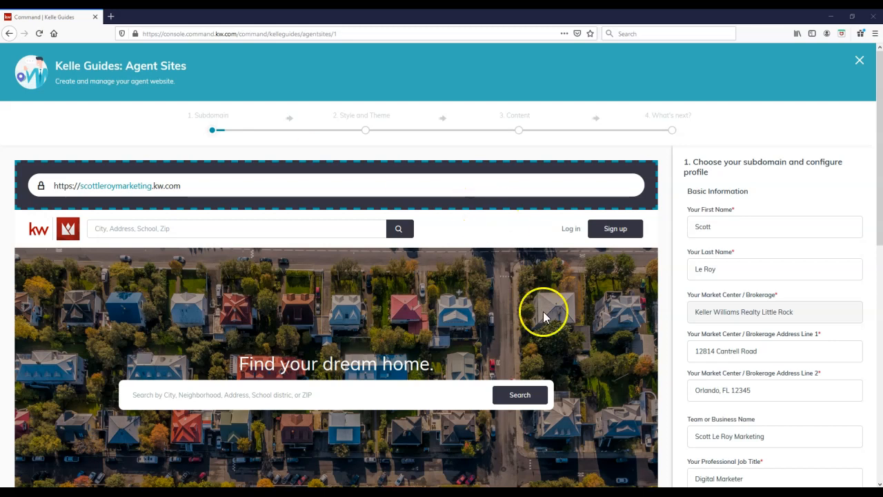
click(760, 389)
key(ctrl+a)
text(Little RR)
key(BackSpace)
text(ock, )
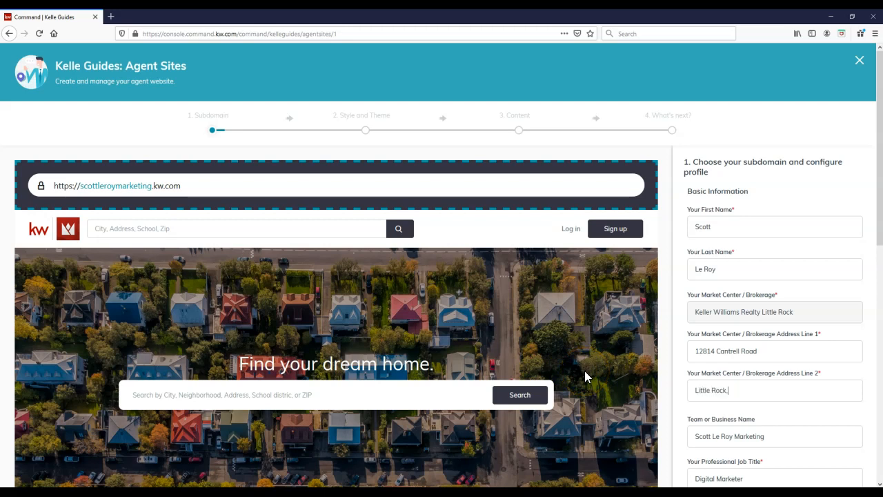
text(AR 72223)
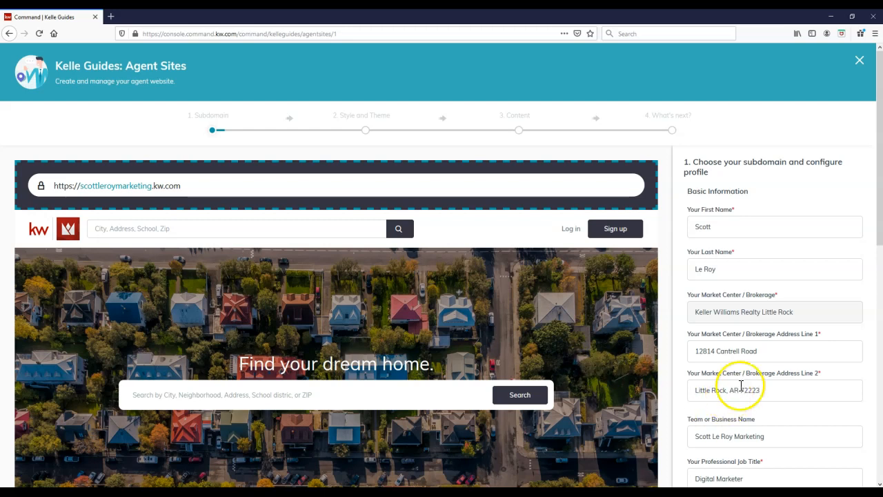
- Review the remaining marketing profile fields, from business name and contact details through biography, licences and legal footer to the imagery
scroll(761, 362, down, 2)
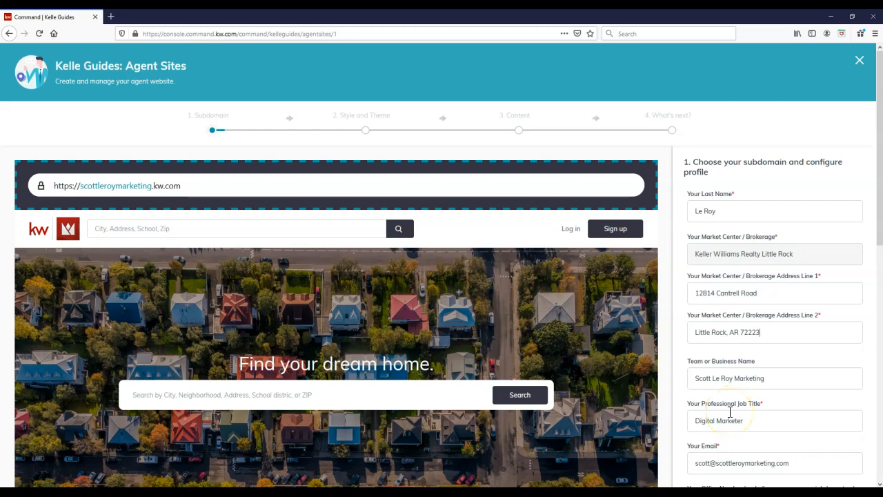
scroll(729, 411, down, 2)
scroll(735, 409, down, 2)
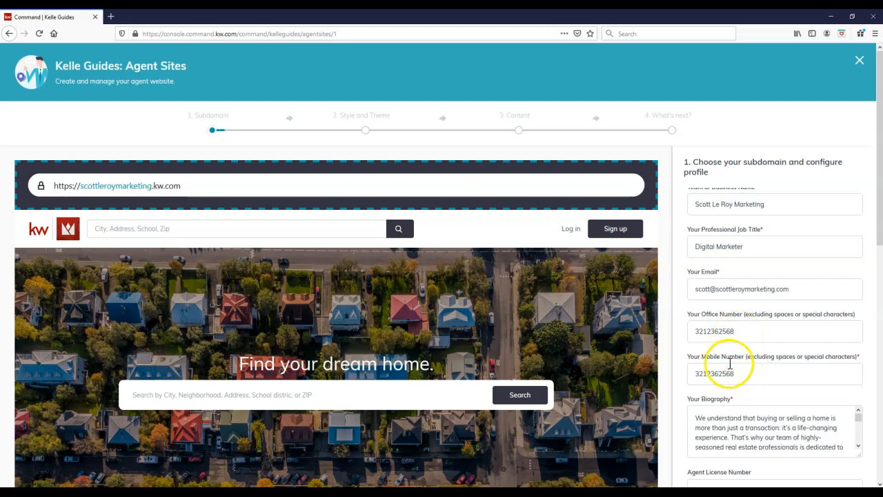
scroll(727, 364, down, 3)
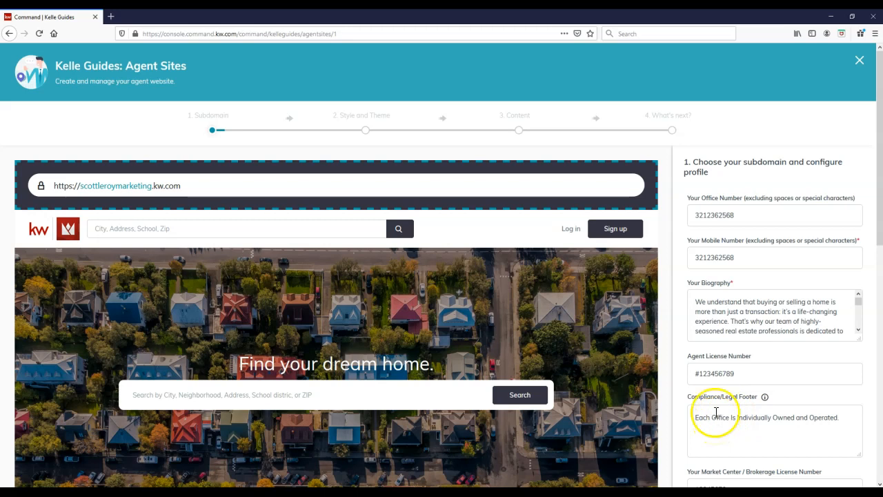
scroll(717, 414, down, 3)
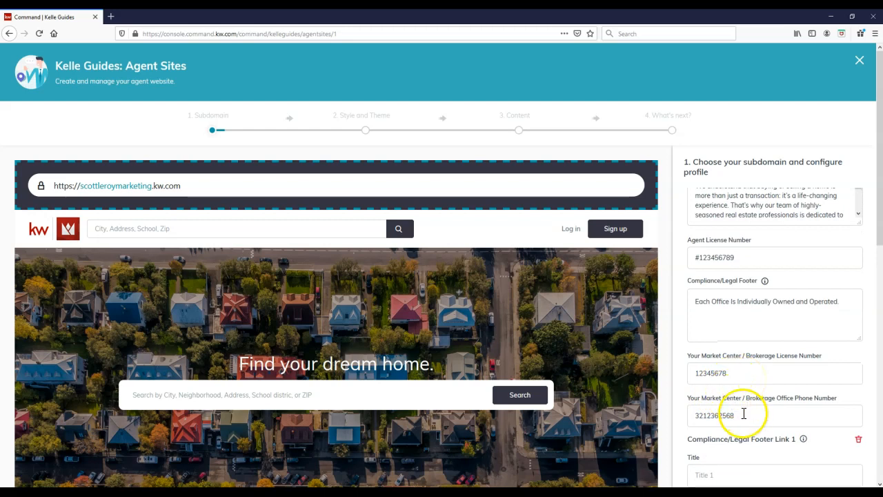
scroll(741, 417, down, 3)
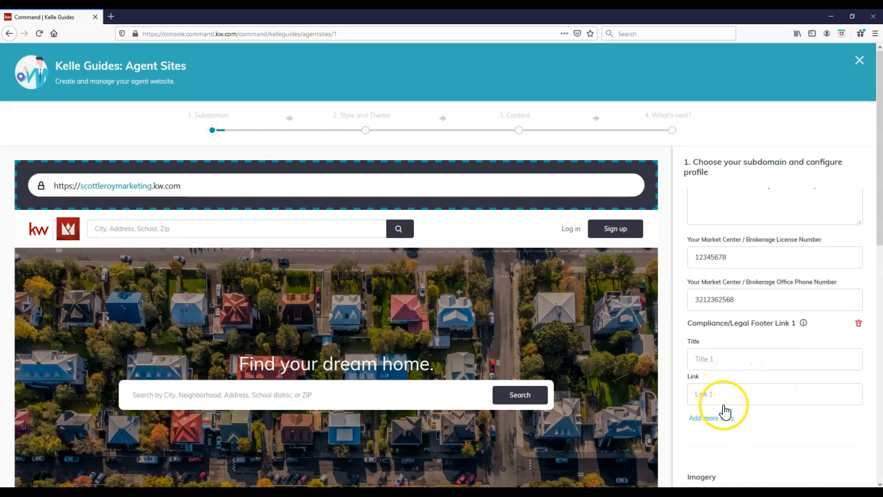
scroll(729, 339, down, 3)
scroll(728, 339, down, 2)
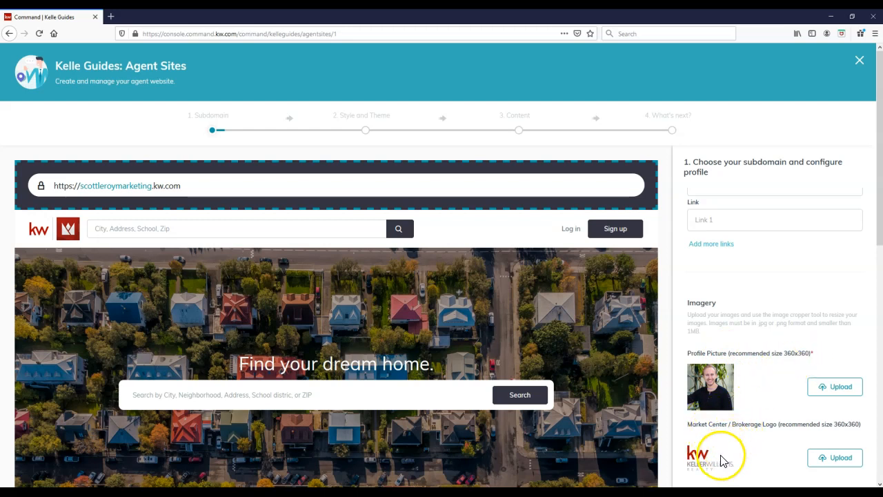
scroll(740, 410, down, 3)
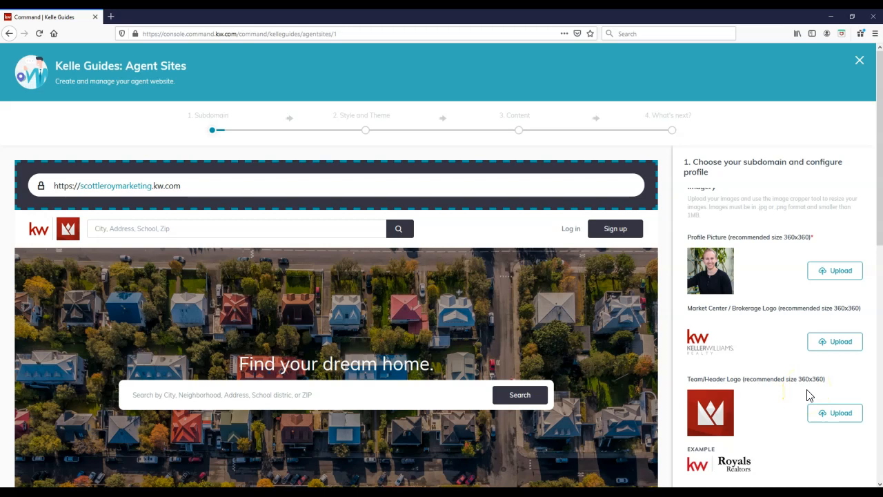
scroll(743, 373, down, 5)
scroll(744, 366, down, 2)
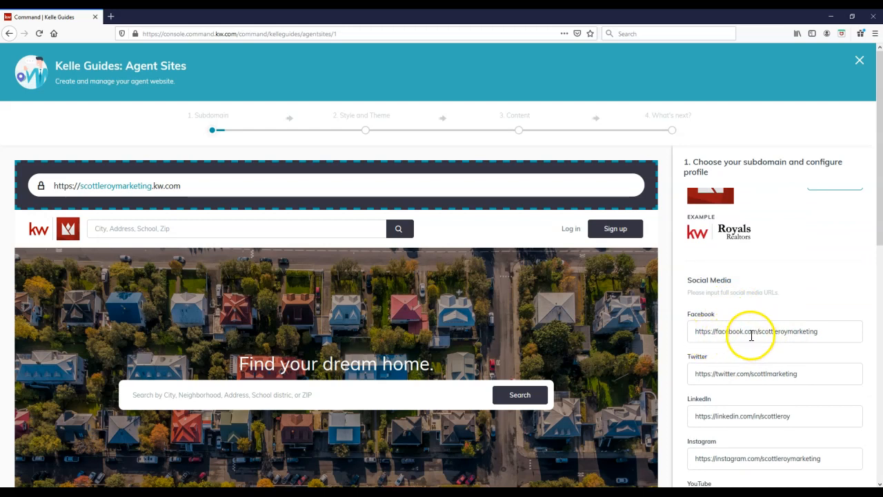
- Check the social media URLs and KW app link, then save the profile and continue to Style and Theme
drag(711, 333, 707, 332)
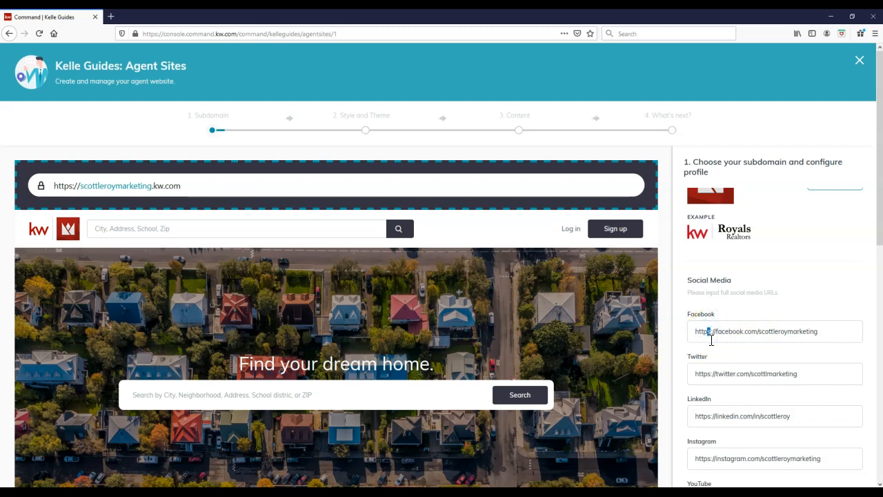
scroll(710, 340, down, 3)
scroll(718, 386, down, 2)
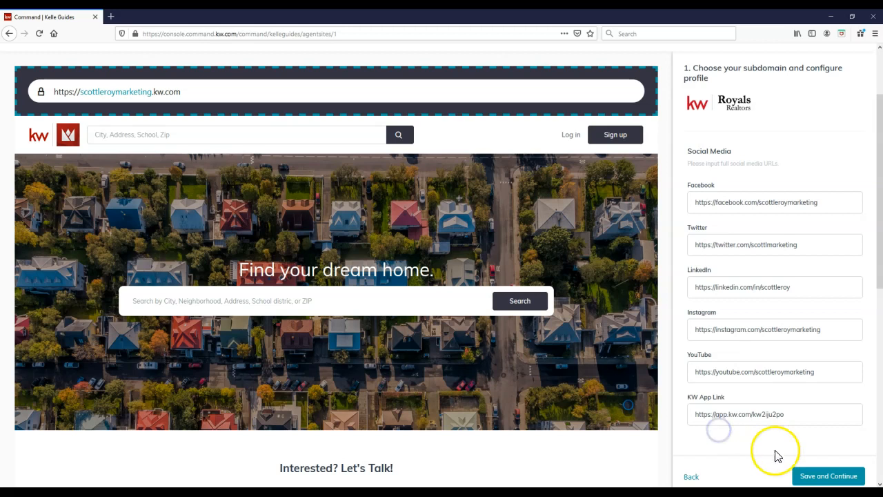
click(807, 476)
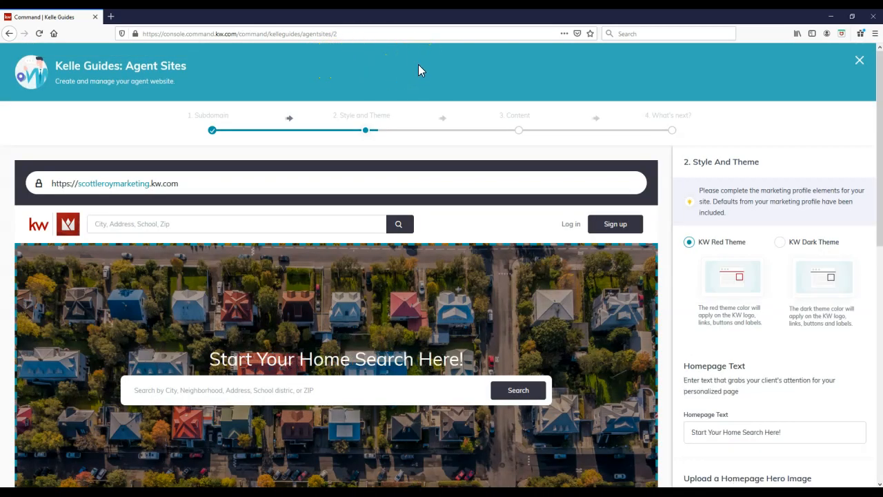
- Return to the Subdomain stage and re-examine the marketing profile's details, profile picture options and social media links
key(alt+Left)
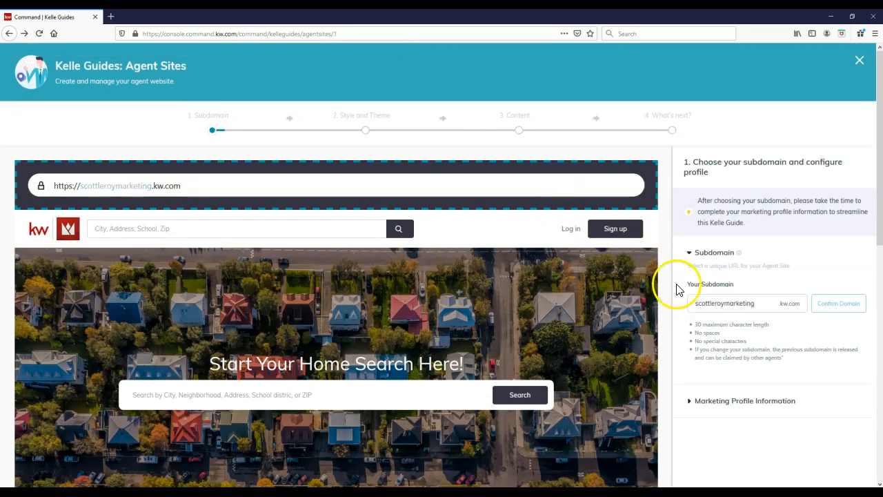
click(718, 402)
scroll(733, 327, down, 1)
scroll(733, 327, down, 6)
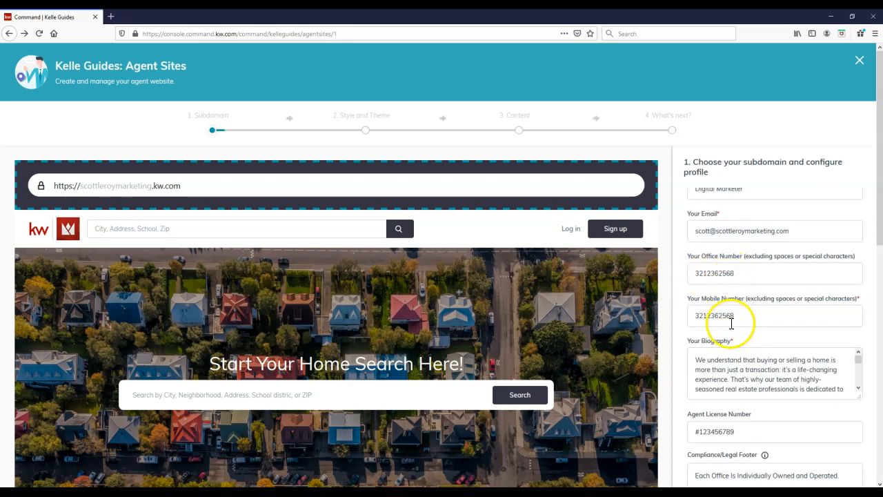
scroll(734, 316, down, 5)
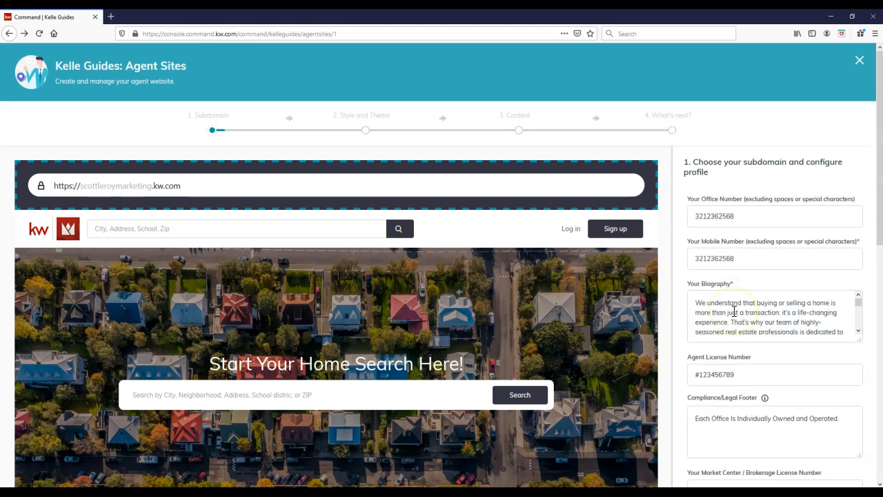
scroll(736, 346, down, 5)
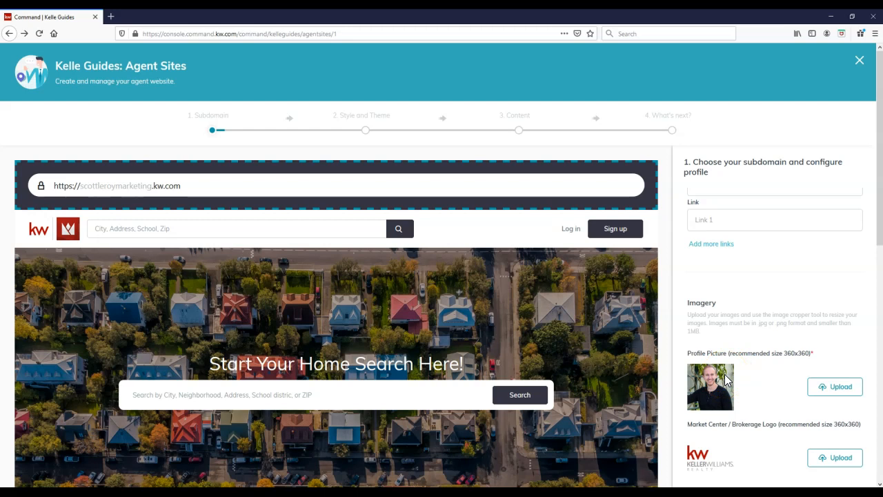
right_click(726, 378)
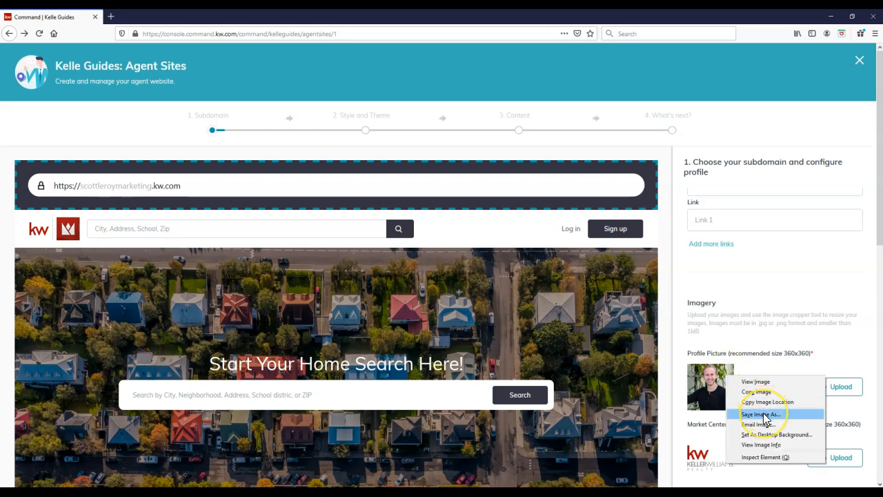
click(834, 311)
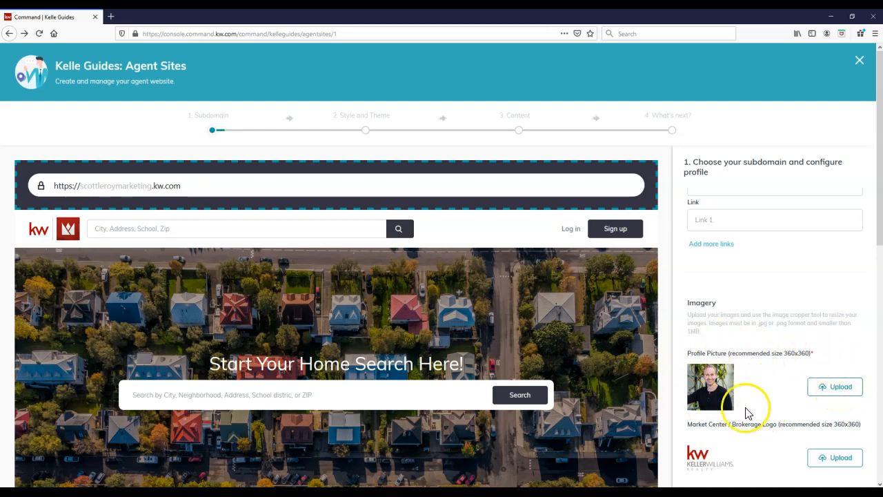
scroll(755, 377, down, 10)
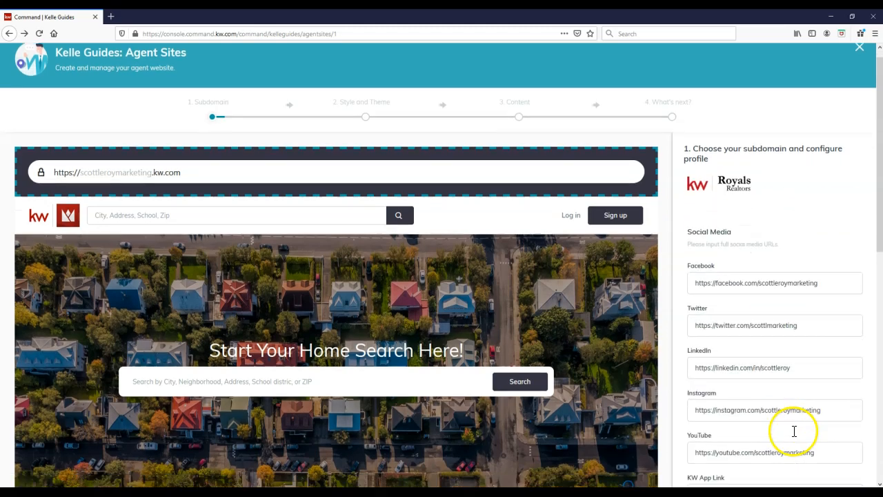
- Save the Subdomain stage and review the theme choices, homepage text and hero image upload requirements in Style and Theme
scroll(794, 431, down, 3)
click(828, 467)
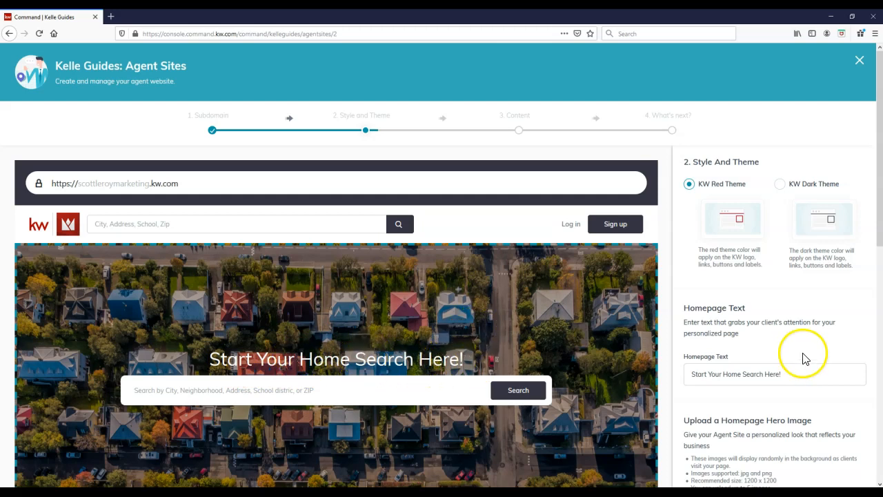
scroll(800, 349, down, 3)
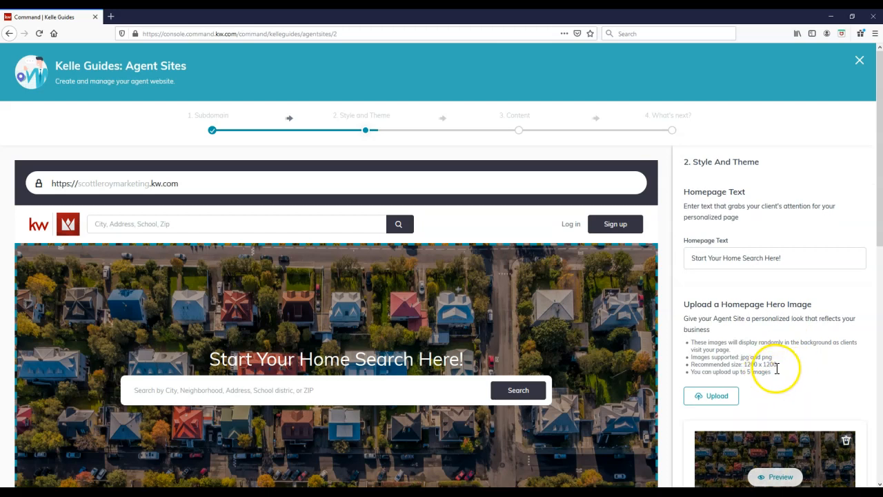
scroll(683, 318, down, 3)
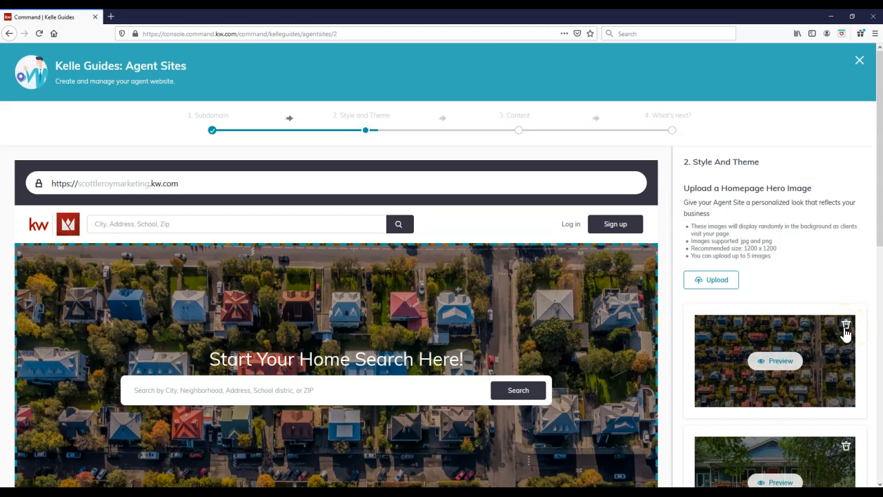
- Look through the homepage hero images, then save Style and Theme and continue to the Content stage
scroll(825, 277, down, 3)
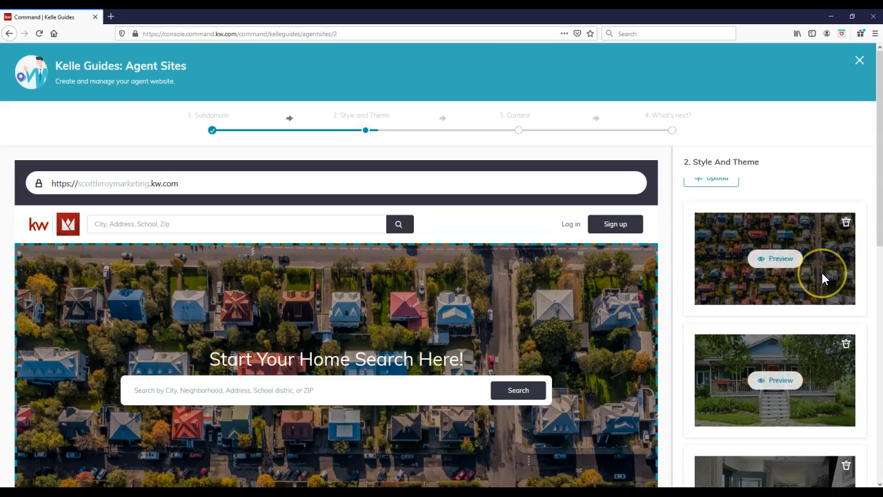
scroll(823, 278, down, 4)
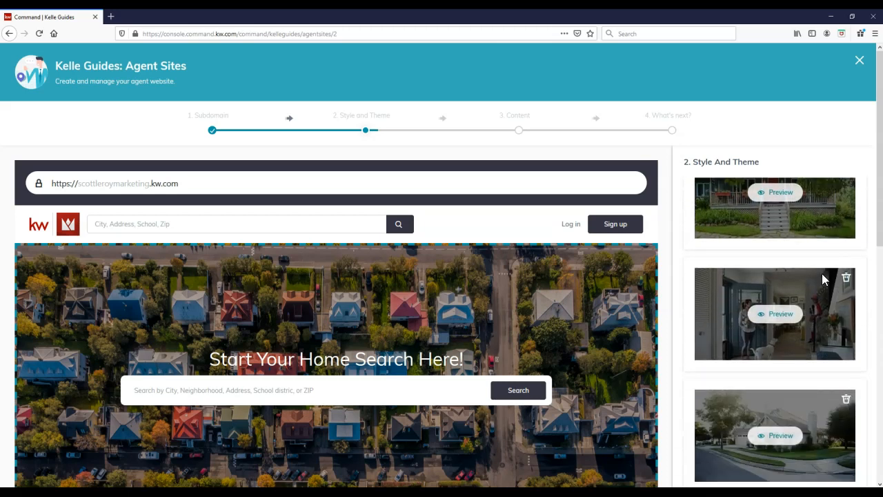
scroll(825, 290, down, 5)
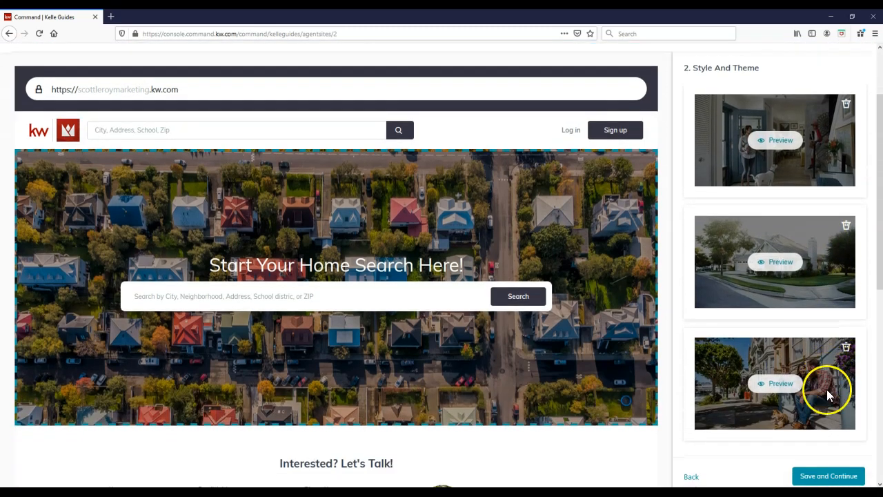
scroll(818, 423, down, 2)
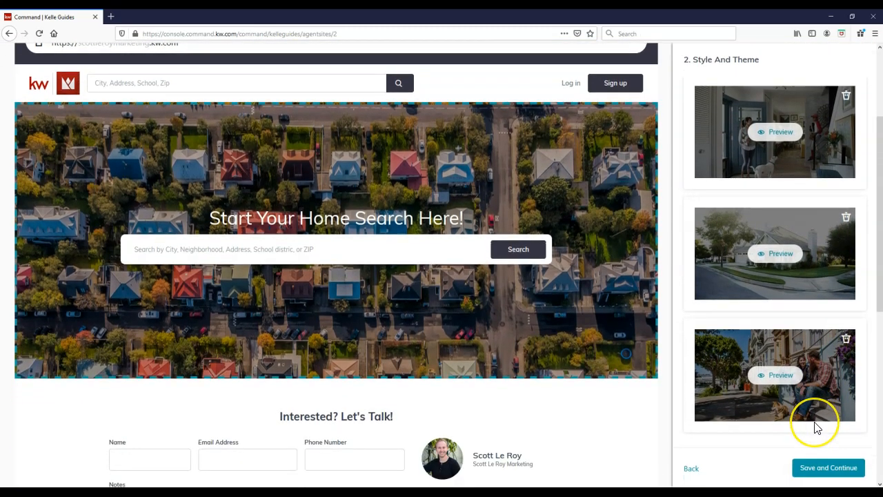
scroll(815, 428, down, 1)
click(829, 469)
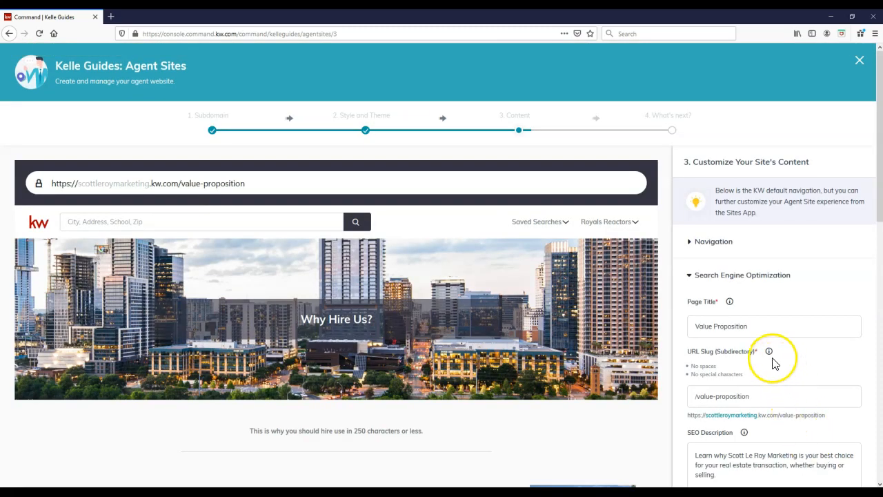
- Expand the site's navigation list and move About Me above Company Profile
click(728, 243)
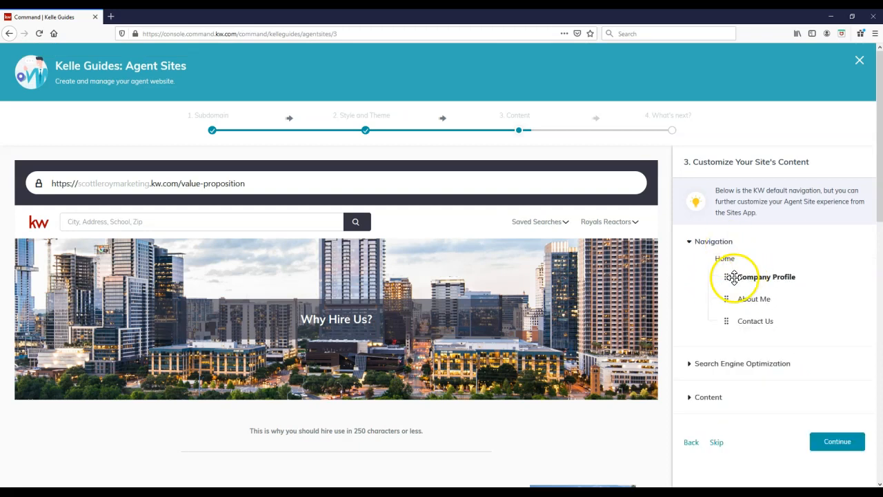
drag(728, 301, 729, 301)
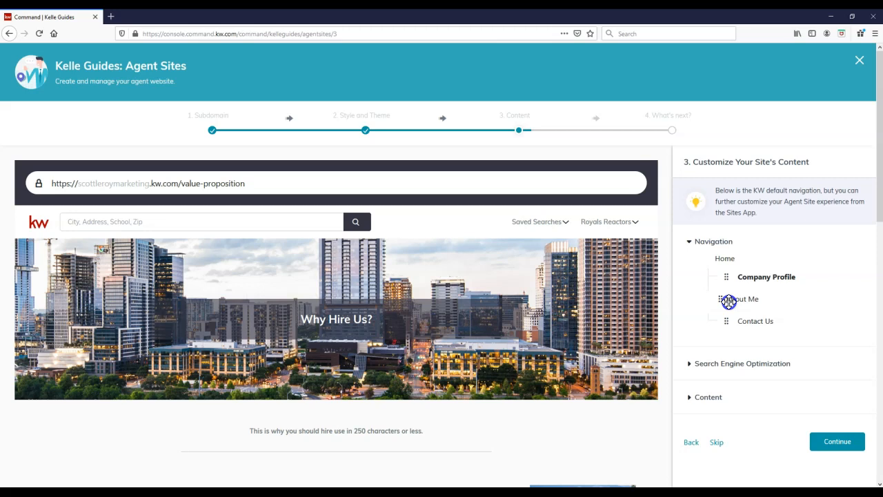
drag(729, 301, 737, 281)
click(749, 278)
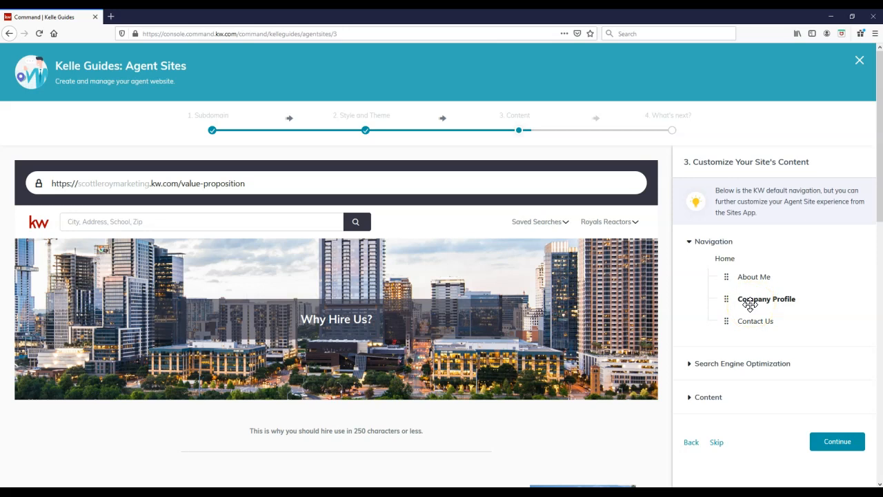
- Examine the Value Proposition page's search engine optimization settings: page title, URL slug, resulting address and SEO description with its help notes
click(724, 364)
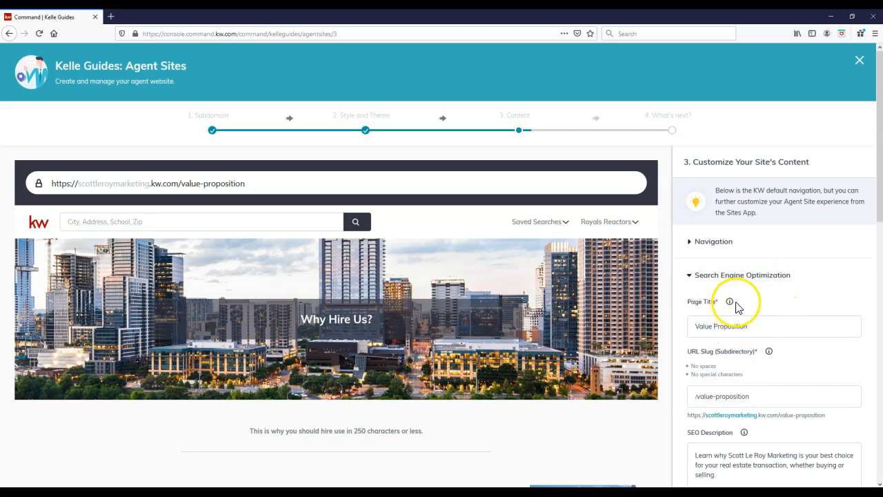
mouse_move(730, 303)
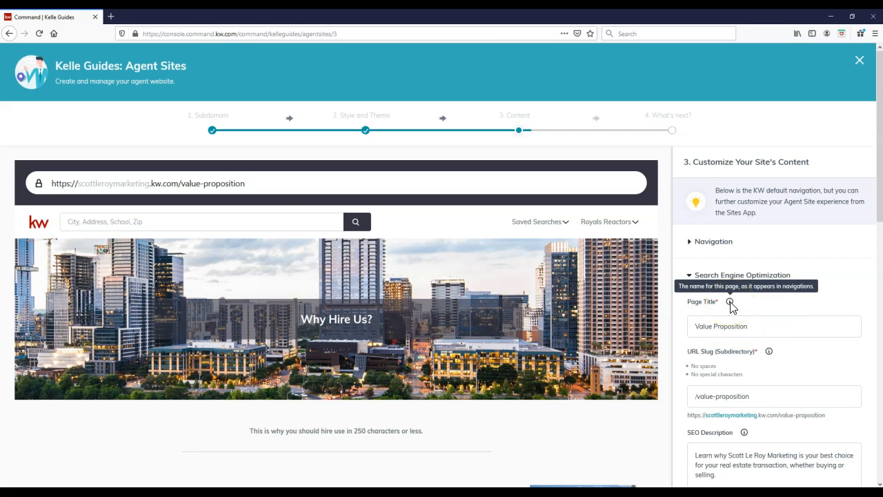
drag(758, 325, 673, 325)
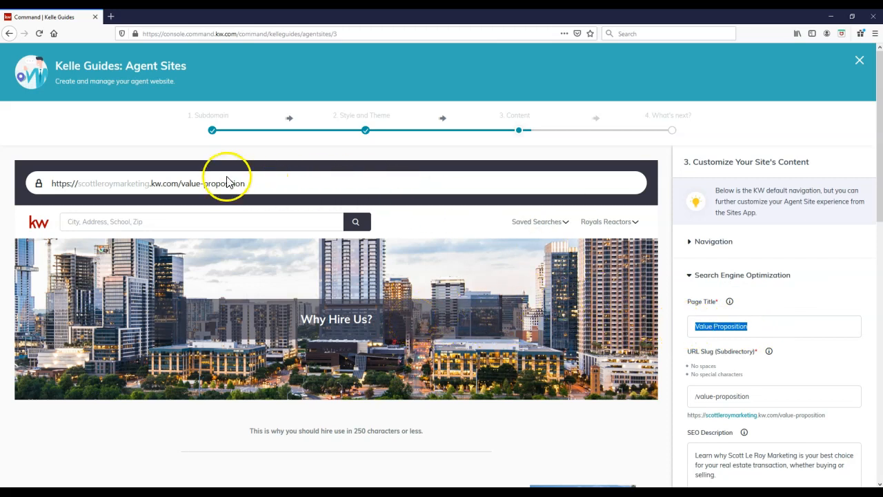
scroll(708, 277, down, 1)
scroll(708, 278, down, 2)
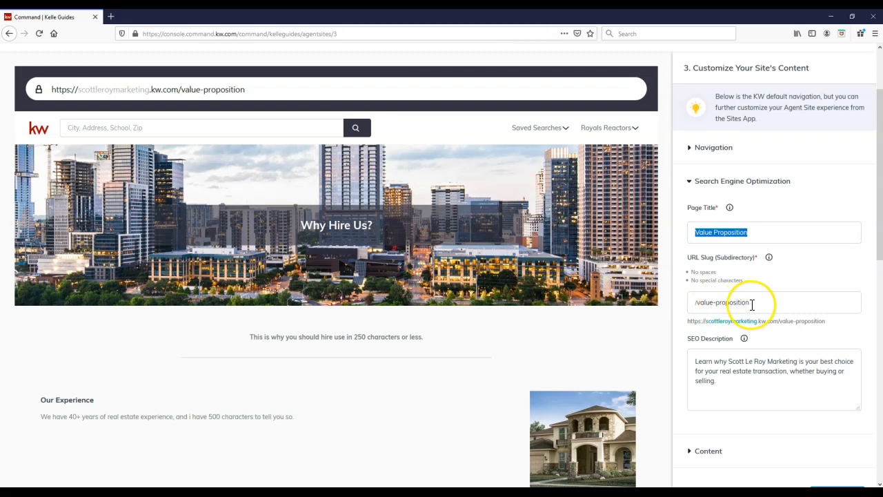
drag(687, 321, 842, 330)
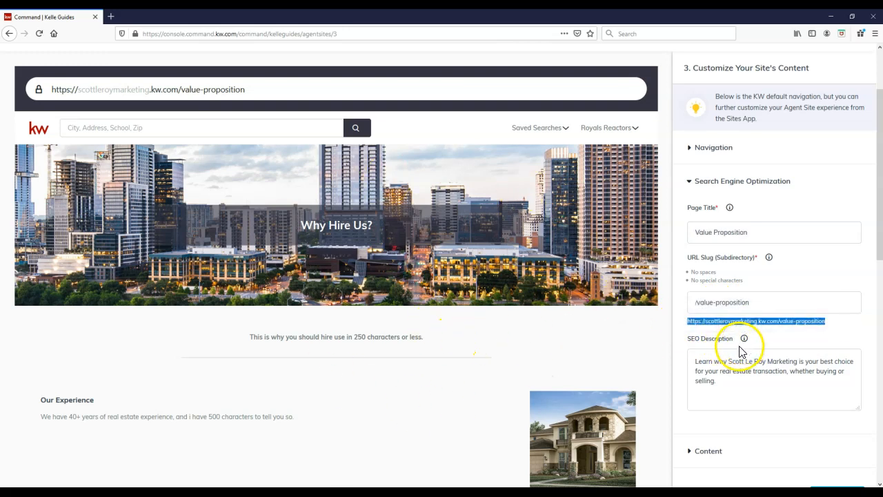
scroll(740, 347, down, 1)
mouse_move(745, 295)
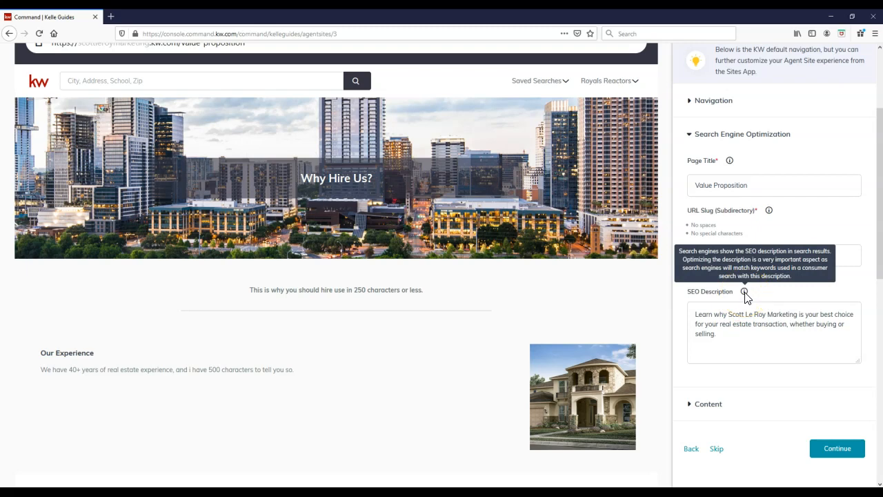
- Open Google in a new browser tab and search for "orlando real estate"
click(111, 16)
text(google)
key(Return)
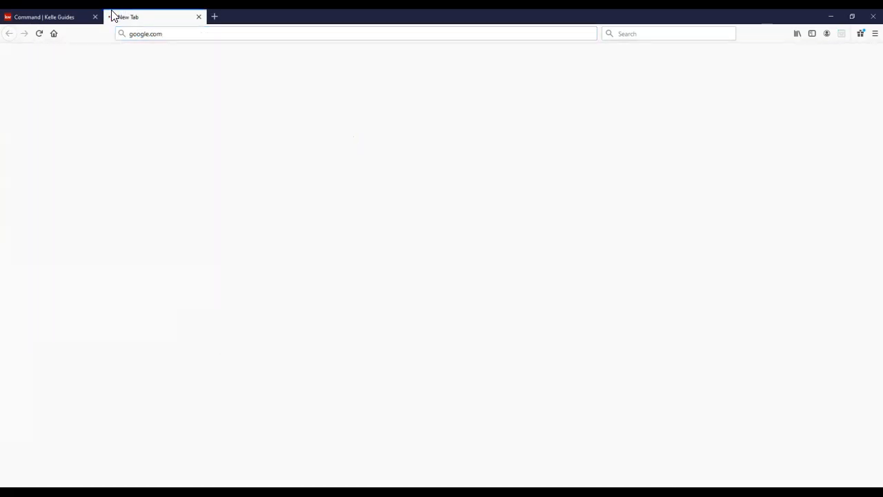
click(459, 202)
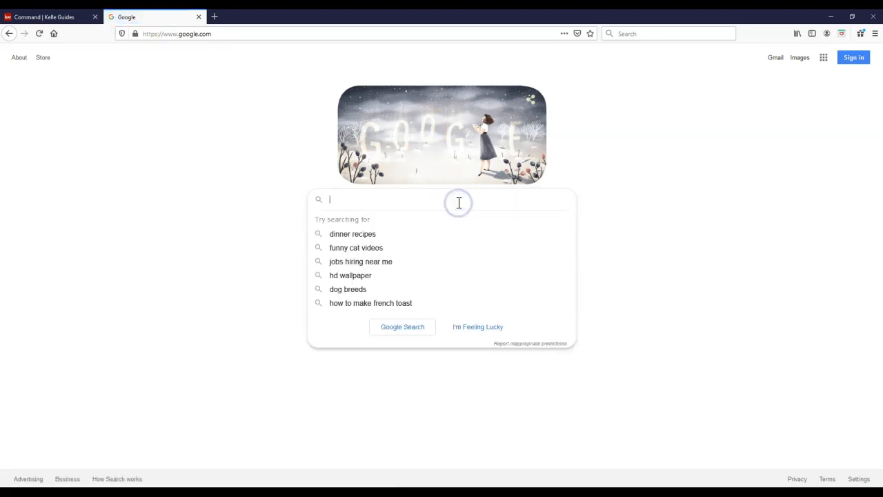
text(orlando real estate)
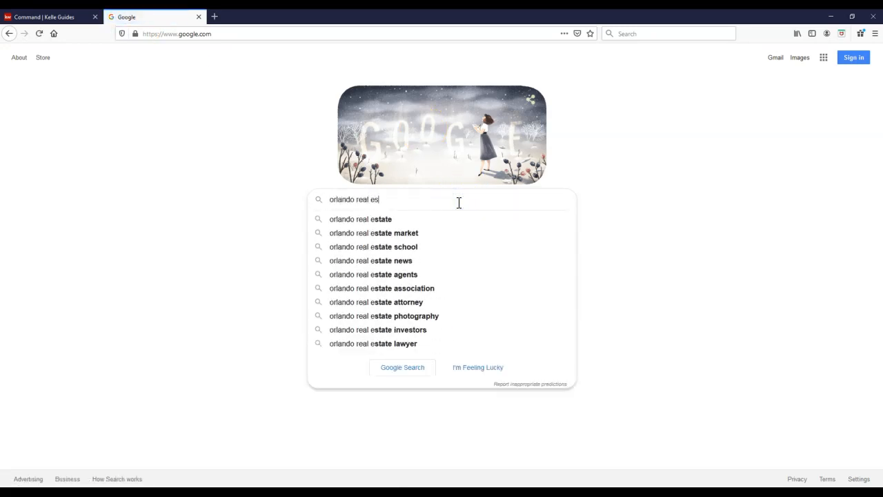
key(Return)
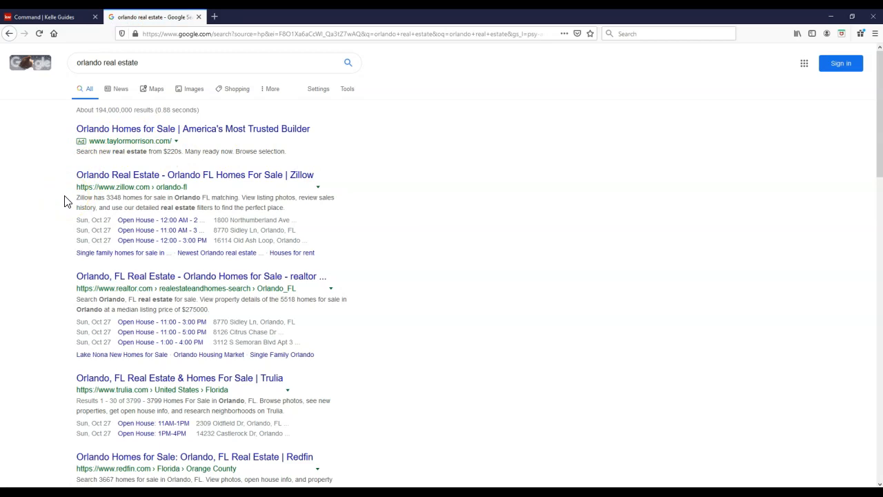
- Examine the title, web address and description text of the Zillow search result
drag(357, 184, 73, 173)
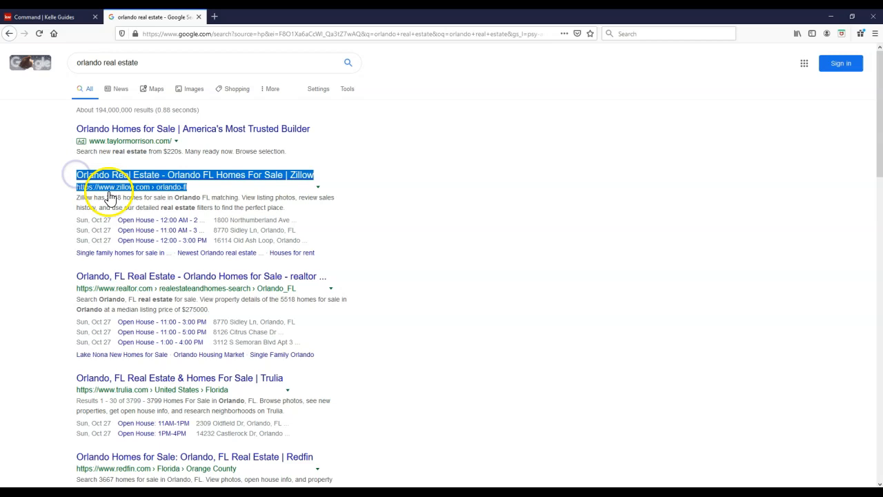
click(73, 199)
drag(300, 208, 81, 200)
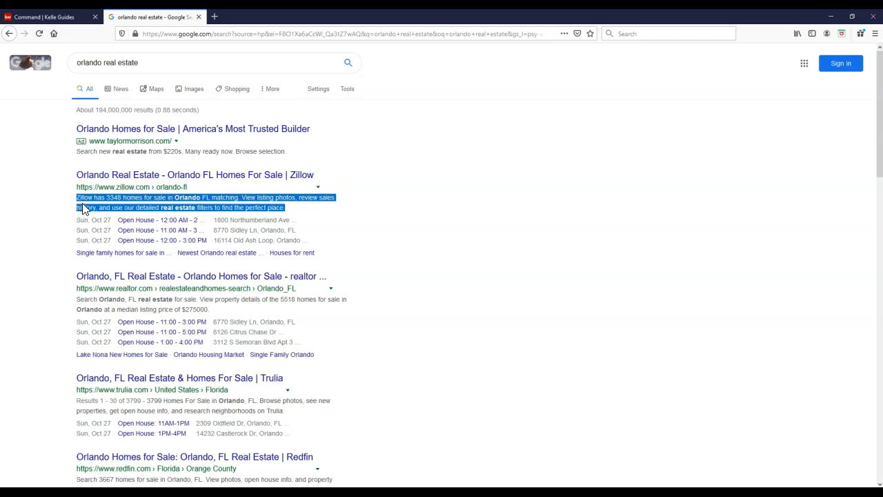
click(324, 210)
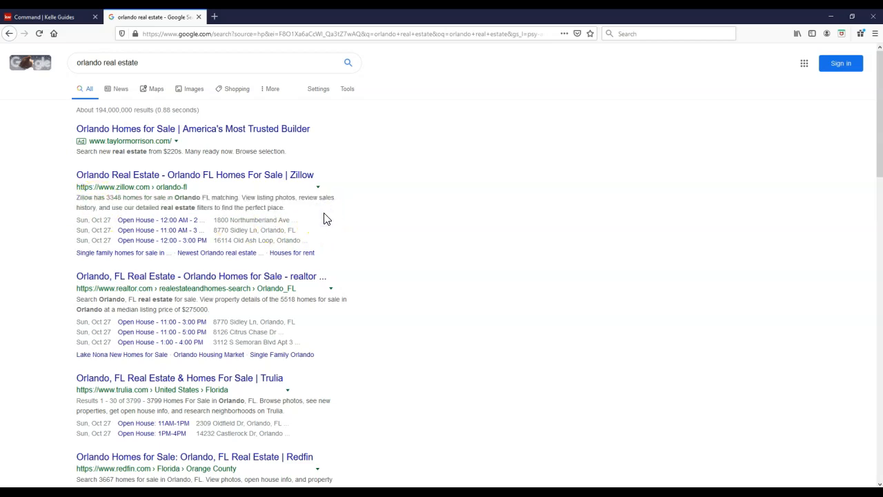
- Compare the agent site's page title and SEO description with the Google results for Orlando real estate
click(44, 17)
click(735, 324)
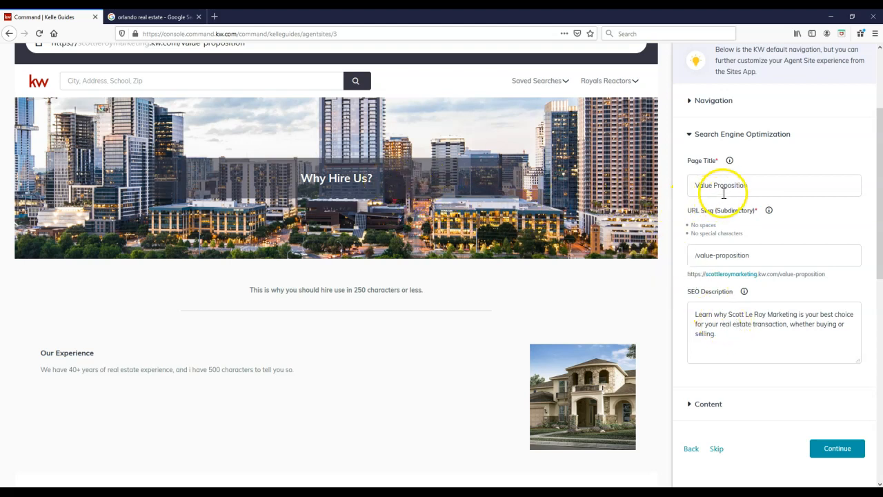
click(732, 330)
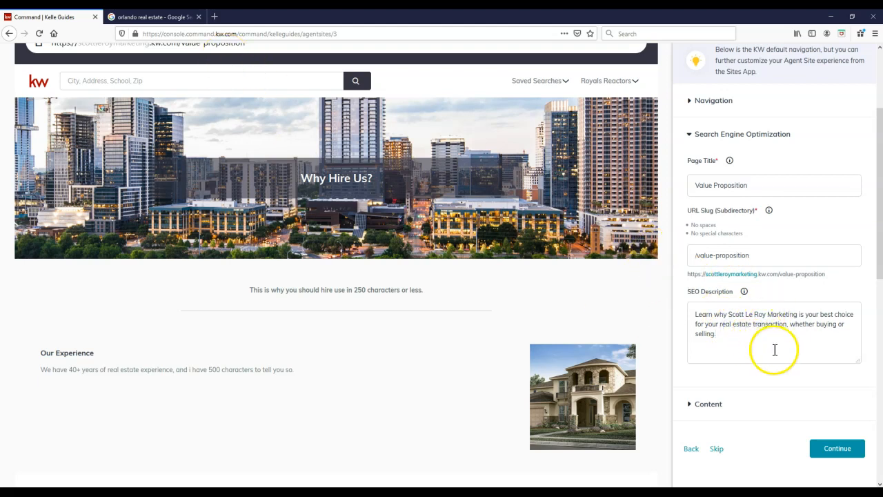
click(166, 17)
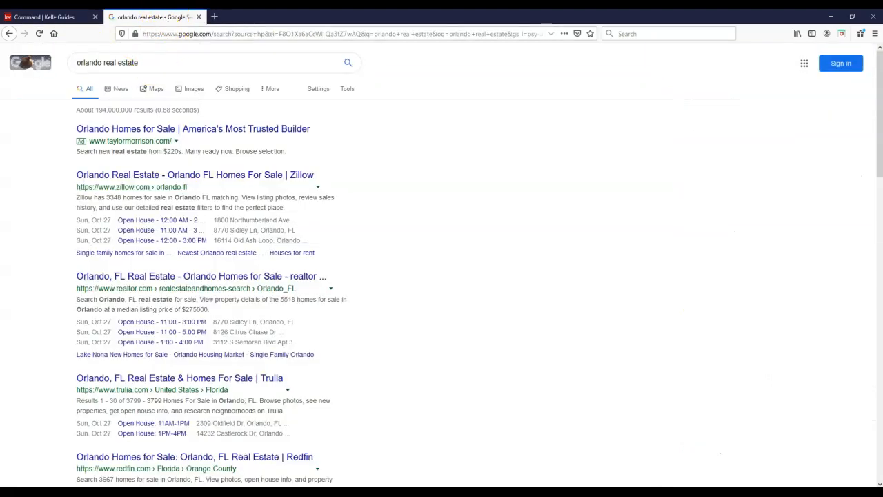
- Back in the Kelle Guide, expand the page's Content section and review its header, intro paragraph, and Section 1 and 2 text and images
click(45, 17)
click(719, 409)
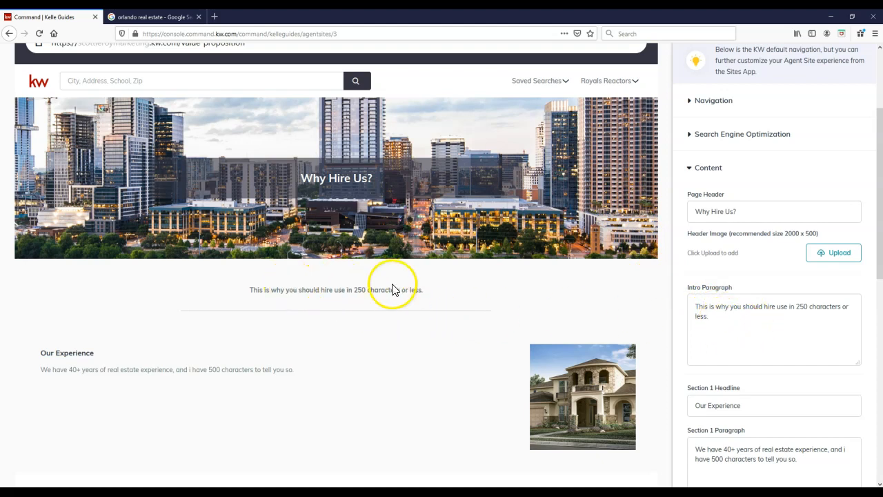
scroll(582, 286, down, 2)
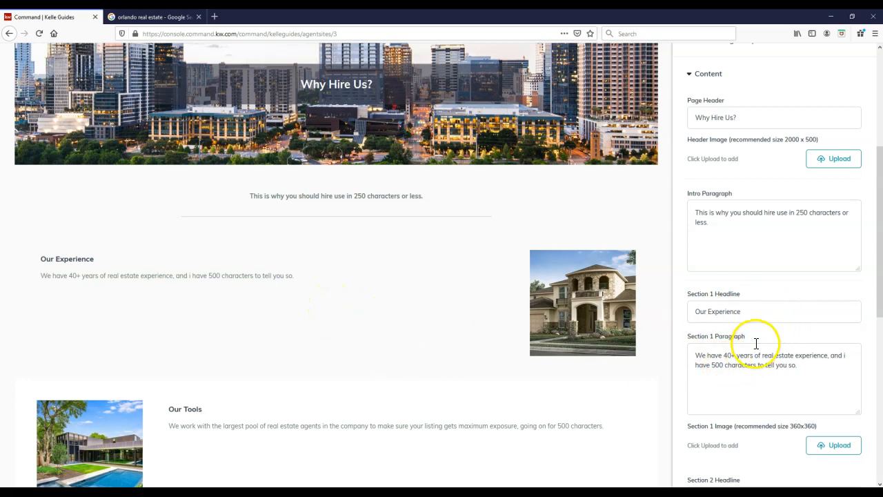
scroll(752, 353, down, 2)
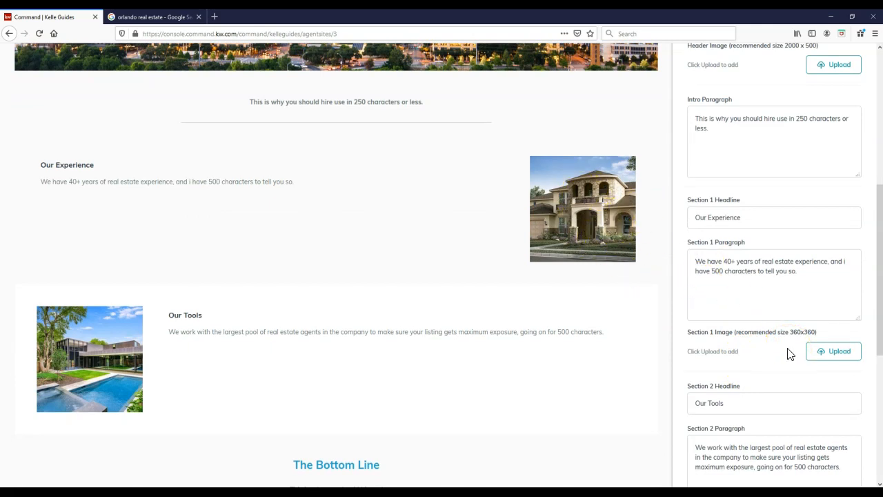
scroll(790, 353, down, 2)
click(723, 302)
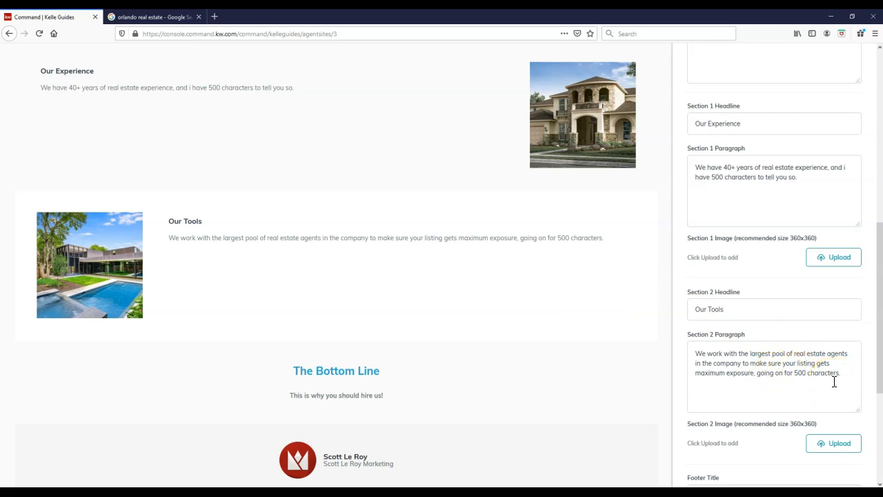
scroll(834, 381, down, 3)
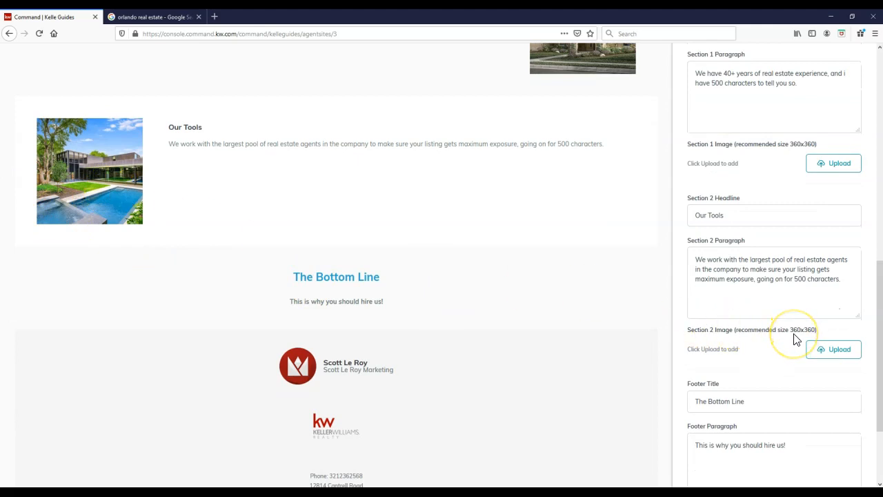
- Replace the page's footer title with "Need Help?"
scroll(793, 339, down, 2)
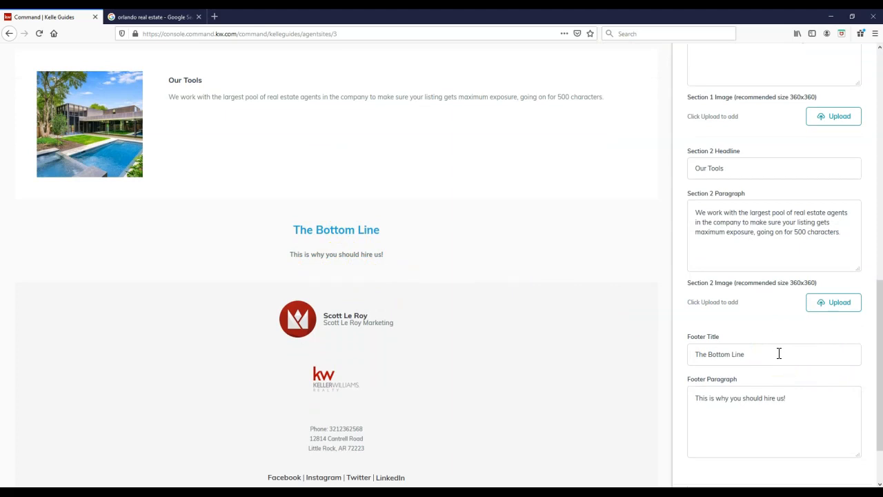
drag(778, 353, 662, 349)
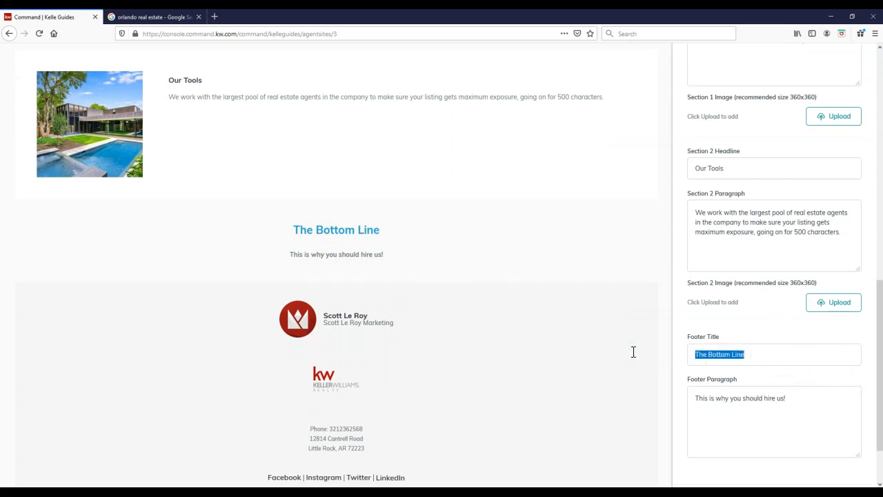
text(Need Help?)
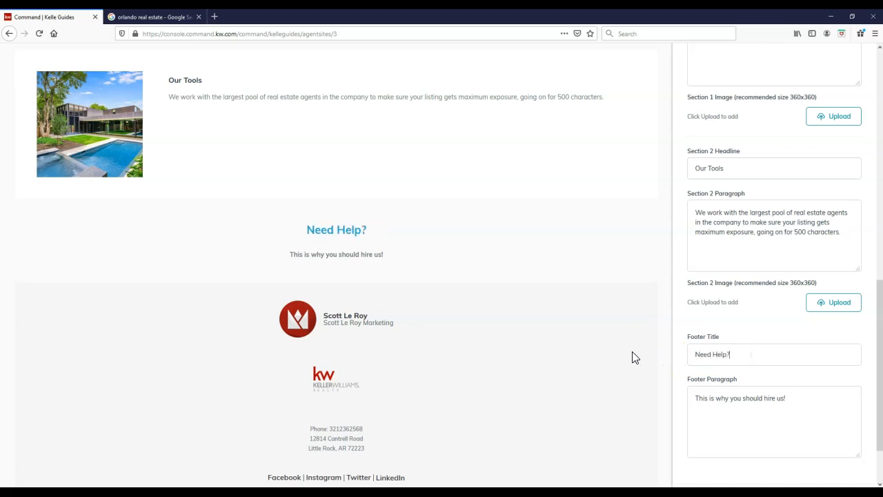
- Replace the page's footer paragraph with "Feel free to call or email at any time!"
drag(853, 422, 539, 377)
text(Feel free to call)
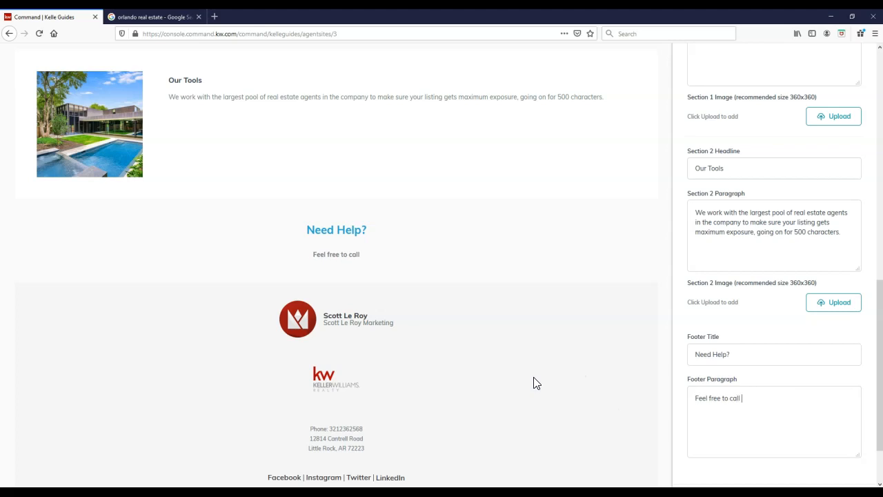
text( or email at any time!)
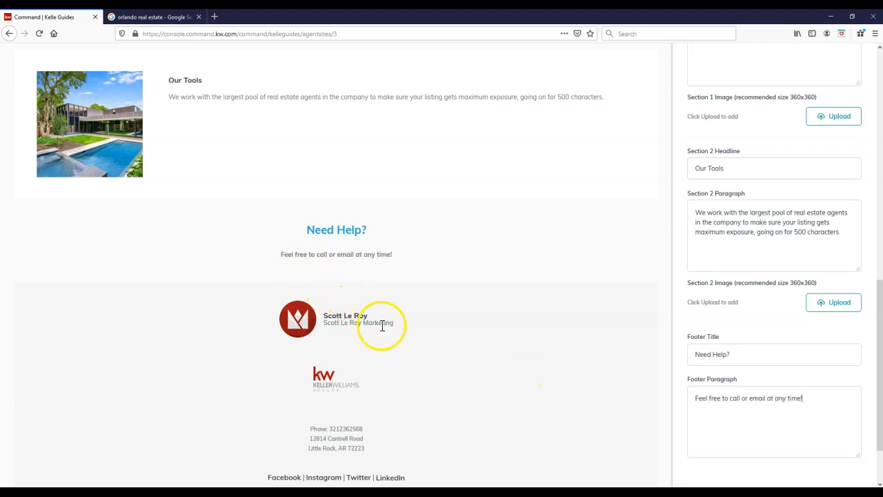
- Review the preview of the "Why Hire Us?" page from header to footer and continue to the About Me page
scroll(404, 330, down, 1)
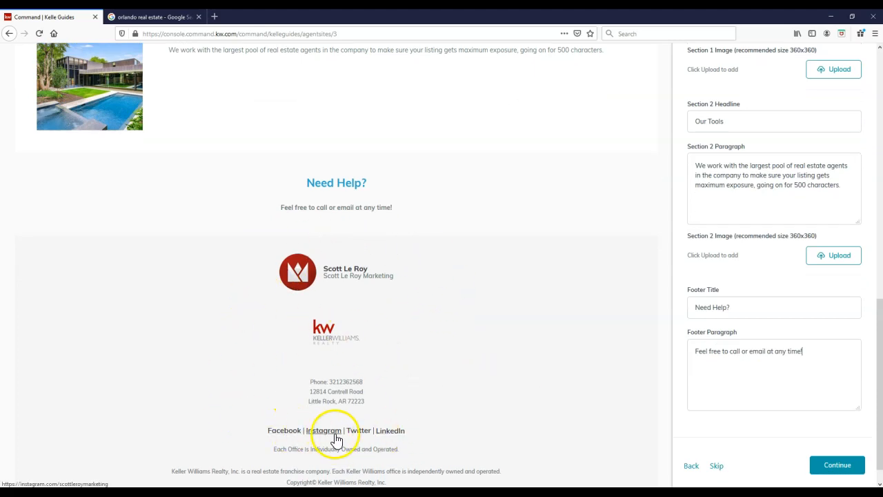
scroll(389, 404, up, 5)
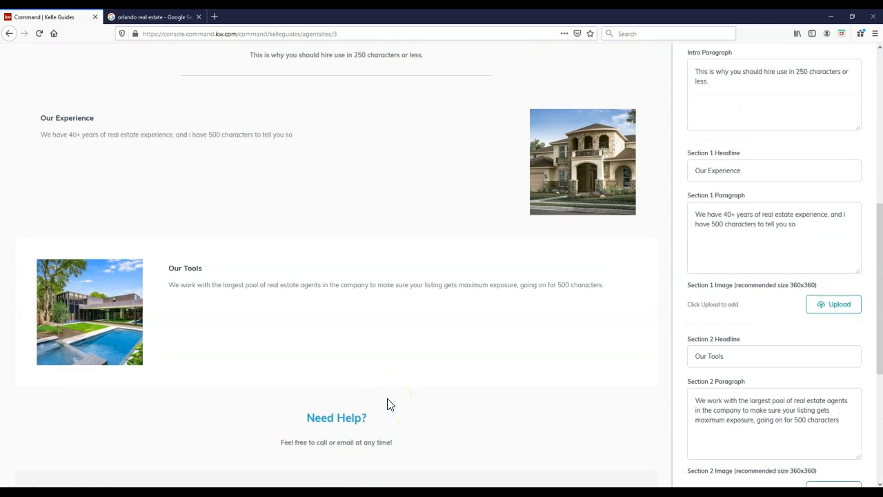
scroll(388, 400, up, 4)
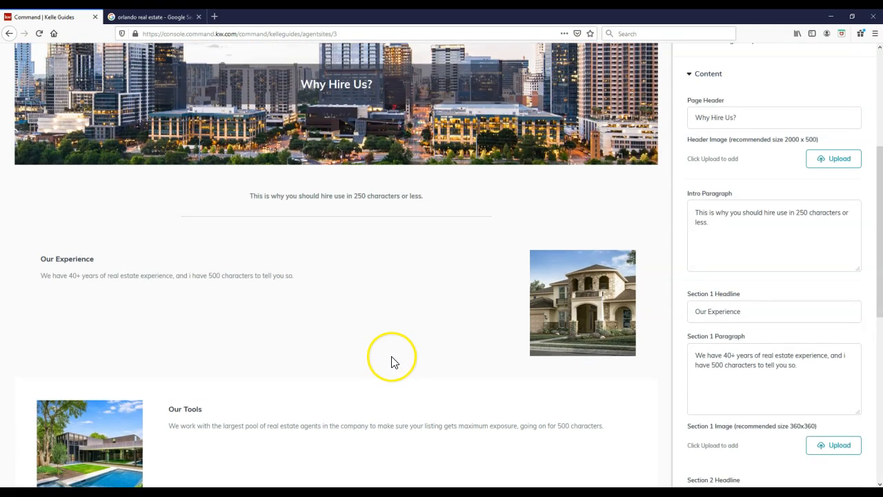
scroll(391, 362, down, 5)
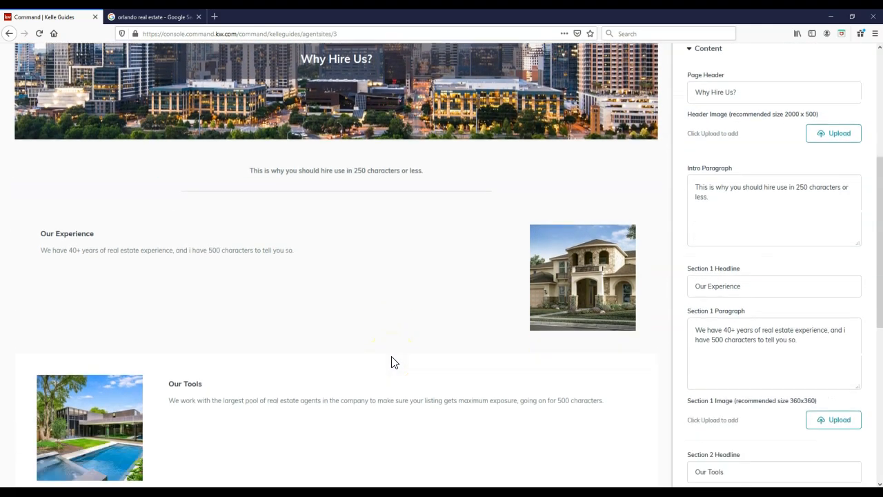
scroll(762, 420, down, 1)
scroll(766, 413, down, 2)
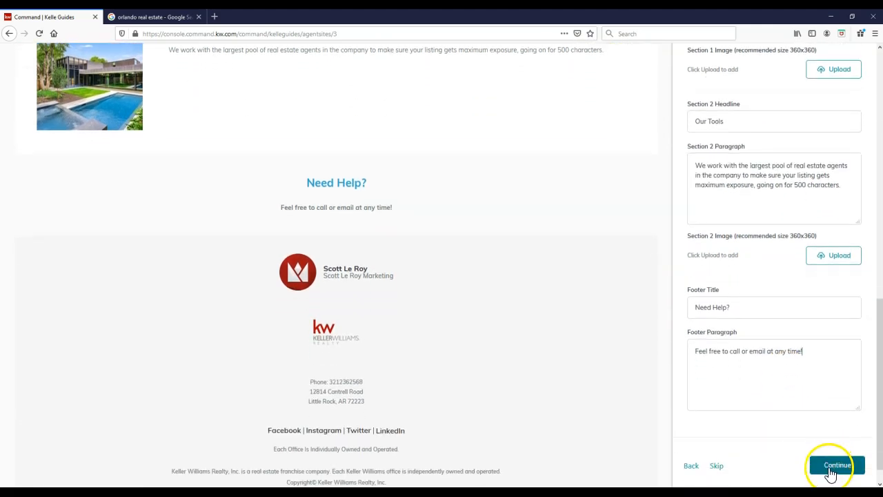
click(831, 472)
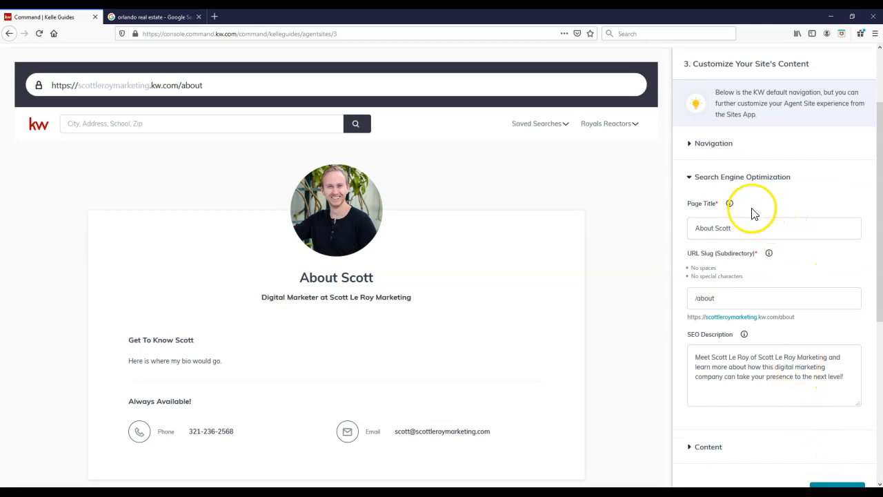
- Check the About Me page's place in the navigation and extend its URL slug with the agent's hyphenated full name
click(713, 149)
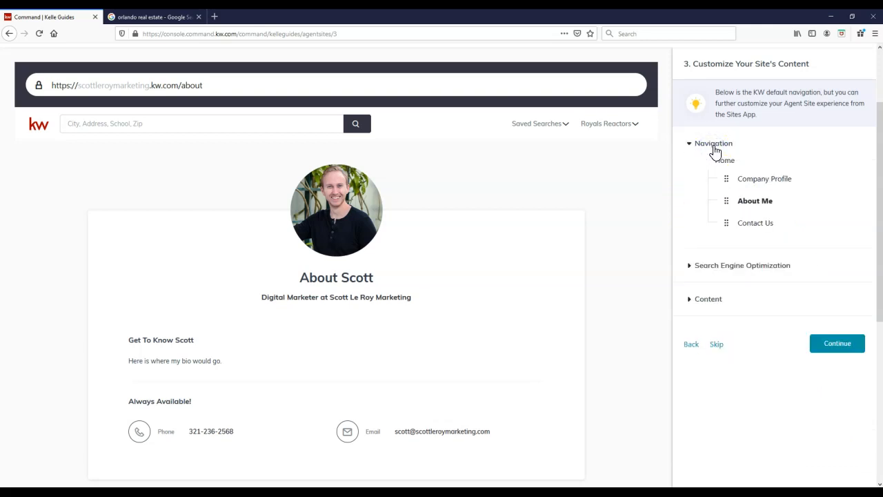
click(713, 148)
click(715, 175)
click(724, 221)
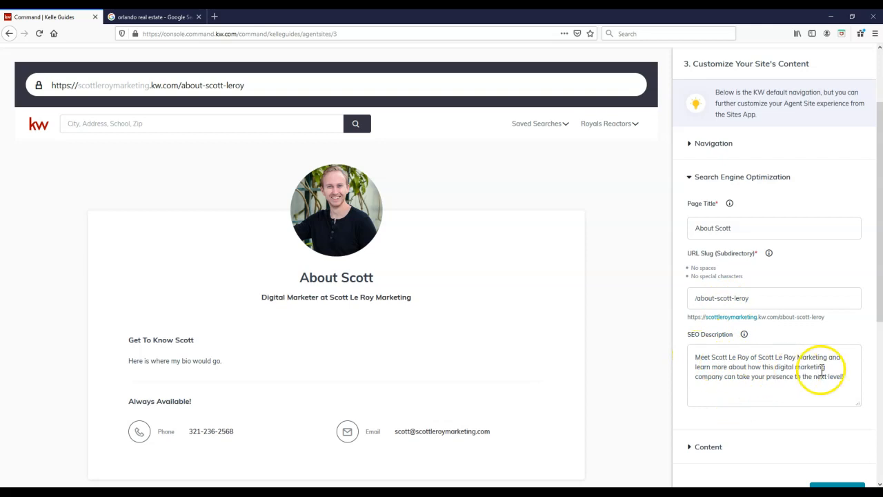
- Read the SEO Description hint and compare it with the description text of the Zillow result in the Google search
mouse_move(745, 336)
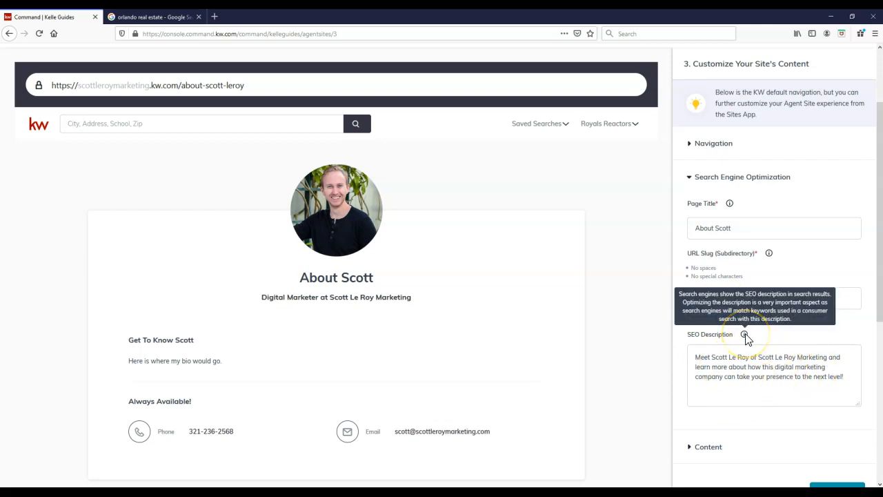
click(155, 17)
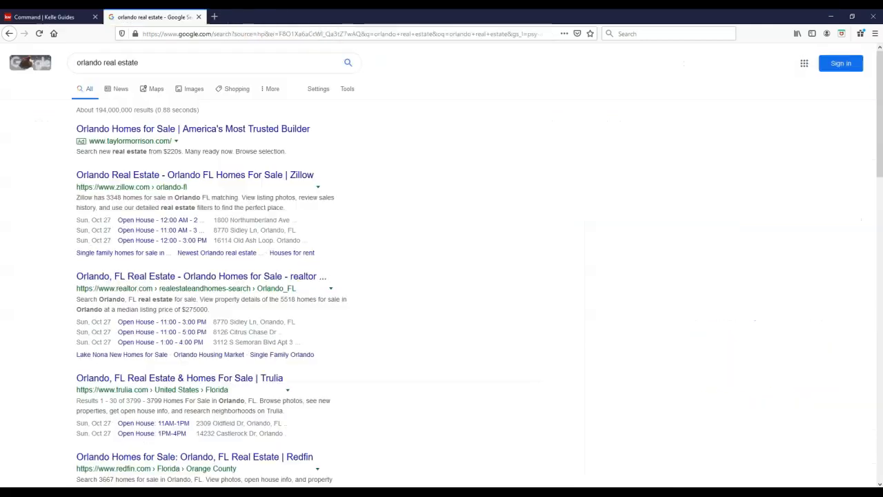
drag(287, 207, 80, 207)
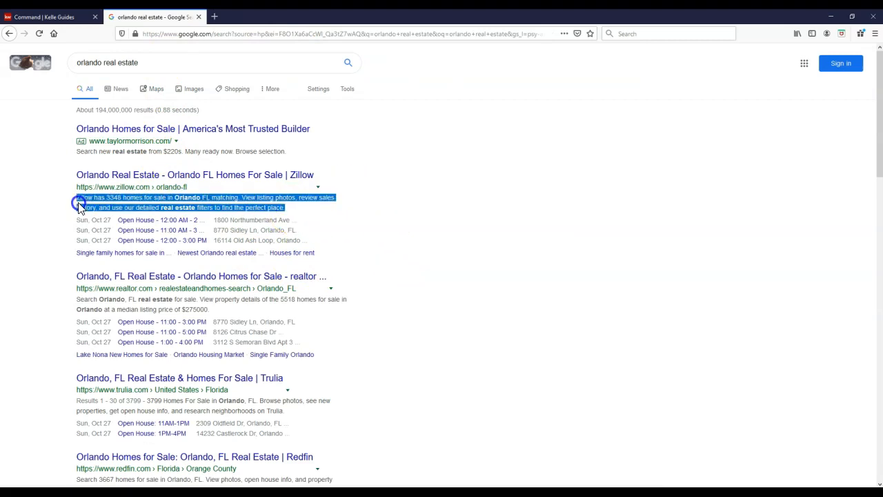
click(45, 17)
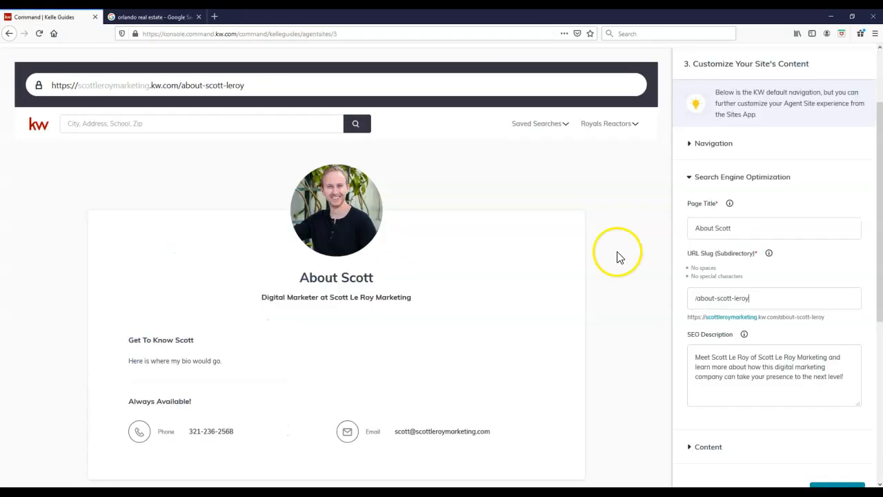
- Review the About page's titles, bio and contact details in its Content section, and continue to the Contact Us page
click(716, 446)
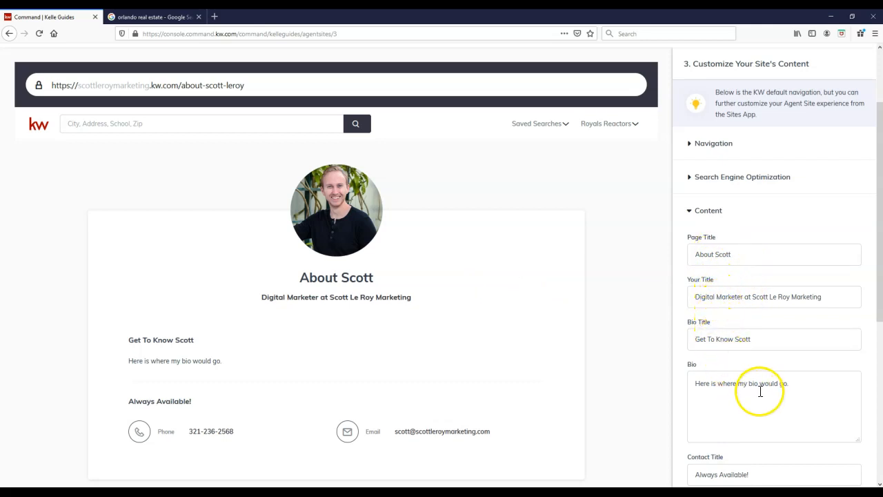
scroll(760, 391, down, 4)
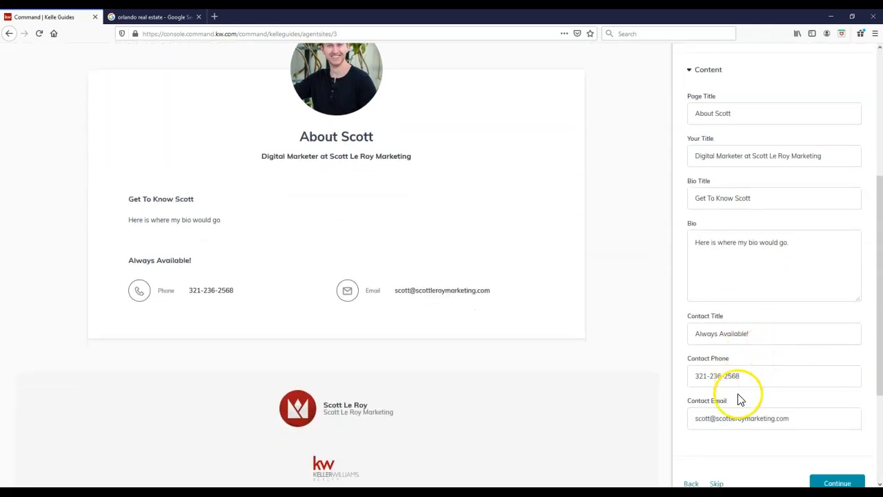
scroll(739, 399, down, 1)
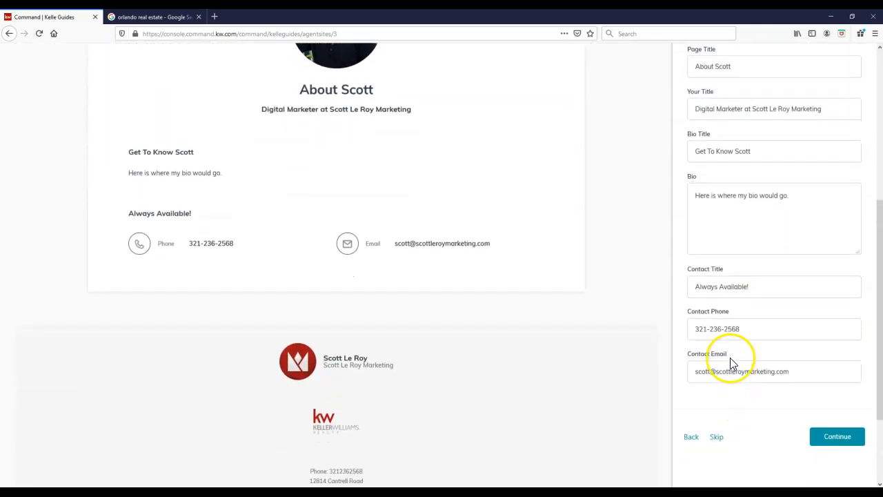
click(833, 438)
- Review the Contact Us page's SEO fields and Content section, and save the site content to finish the guide's content stage
mouse_move(770, 255)
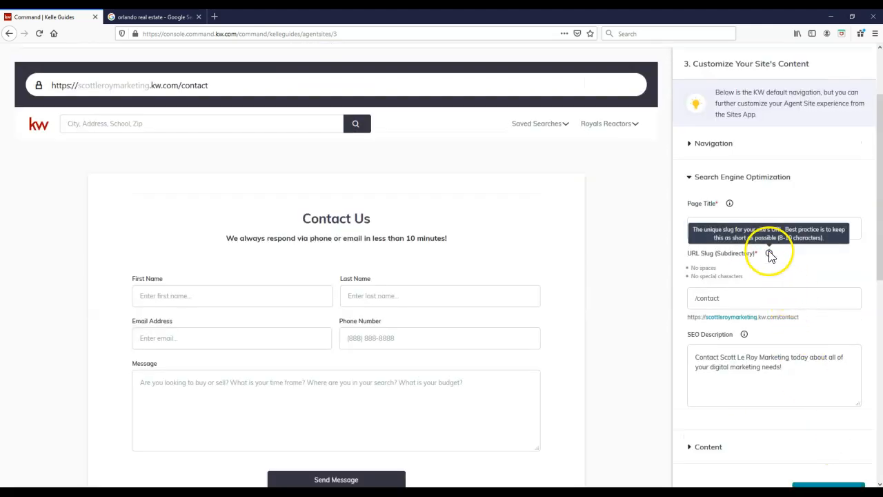
scroll(770, 254, down, 1)
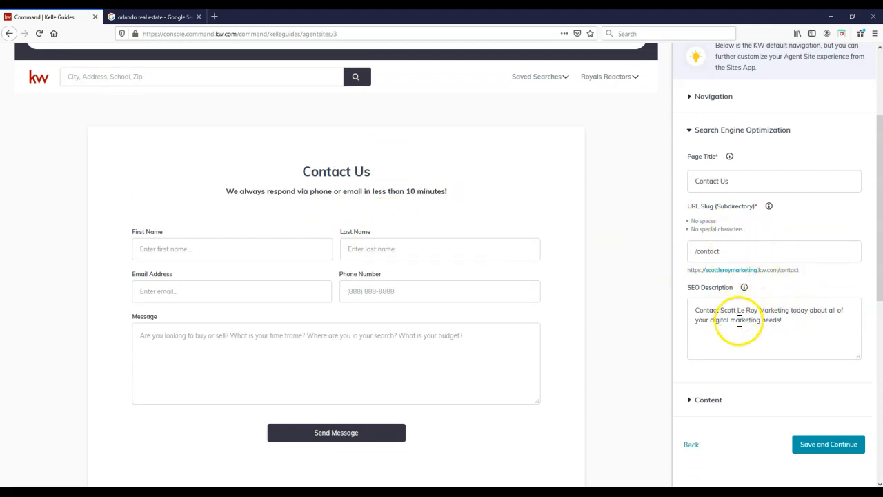
click(711, 402)
scroll(725, 288, down, 1)
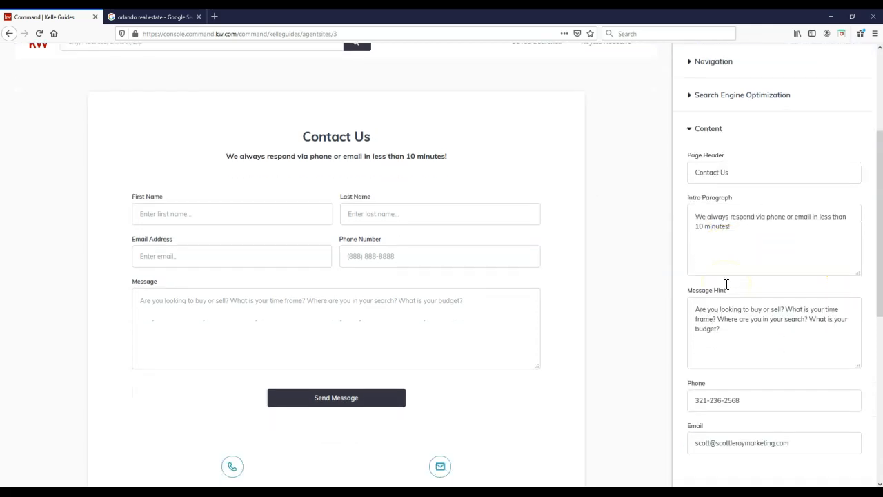
scroll(725, 289, down, 1)
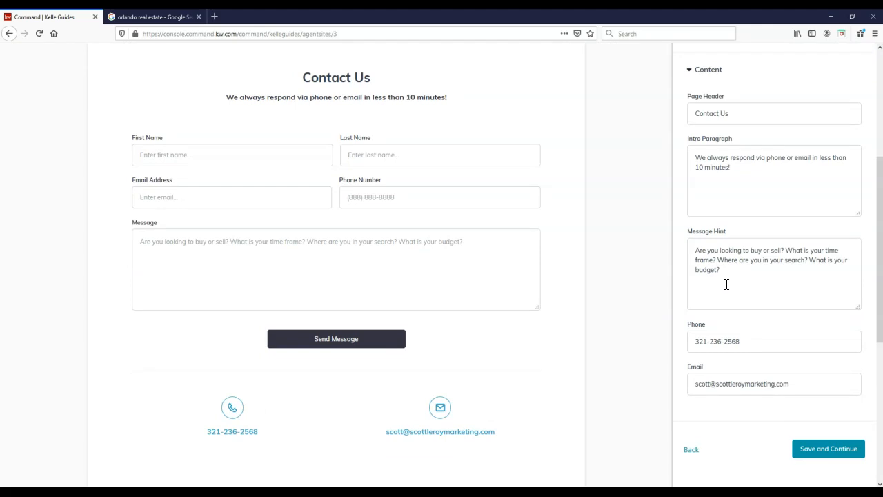
scroll(726, 284, down, 1)
click(803, 405)
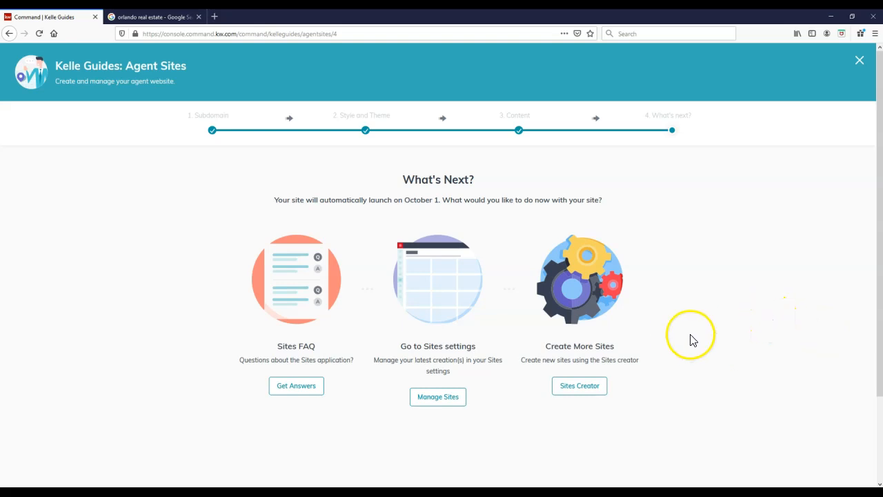
- Look over the What's Next options, exit the Agent Sites Kelle Guide and close the Google search tab
scroll(656, 338, down, 3)
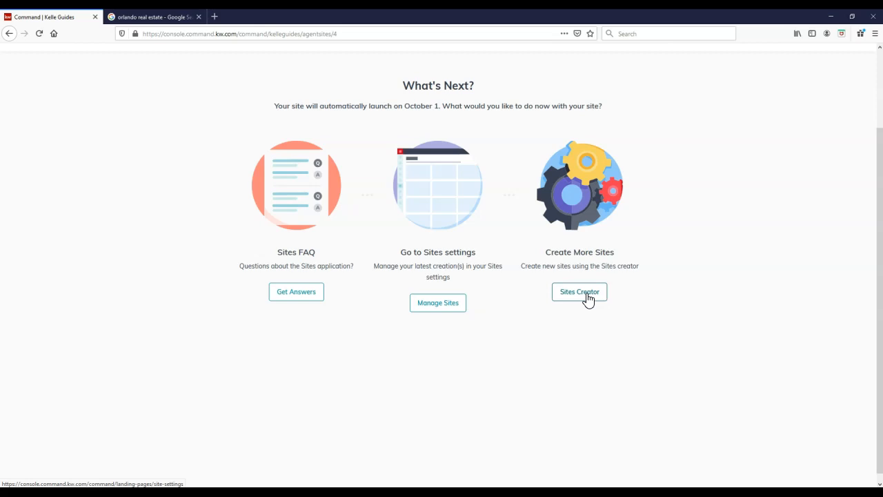
scroll(796, 159, up, 3)
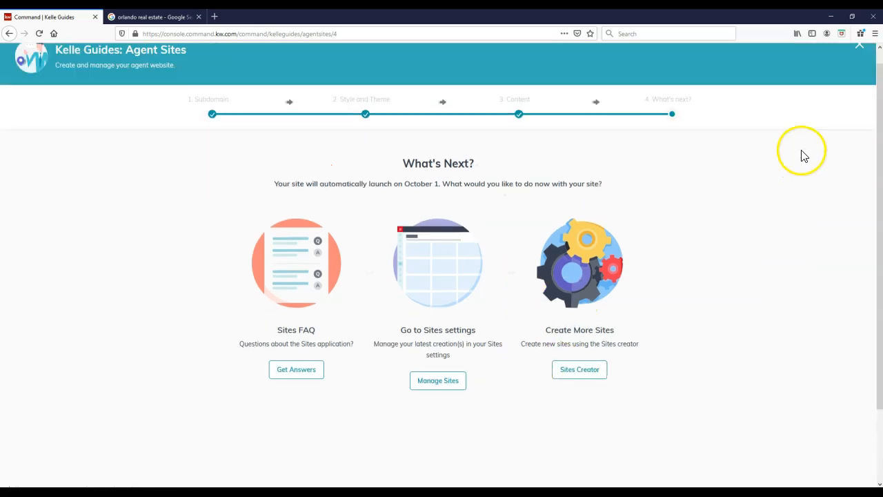
click(858, 63)
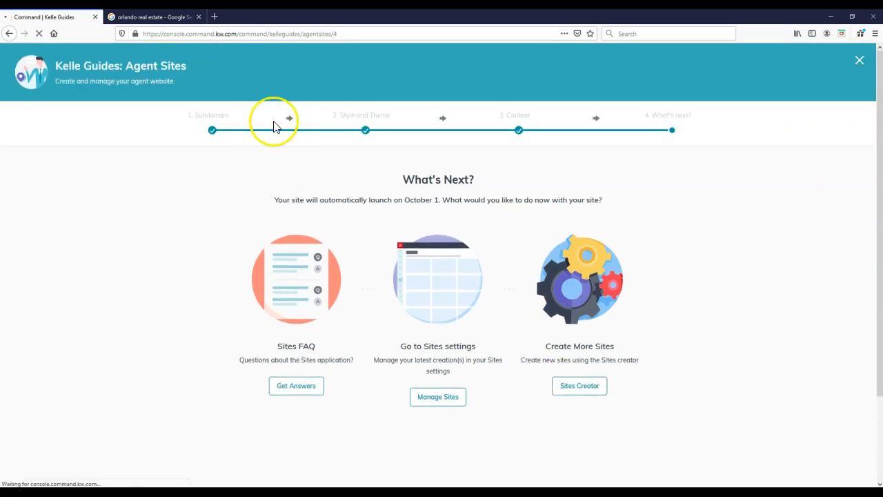
click(199, 17)
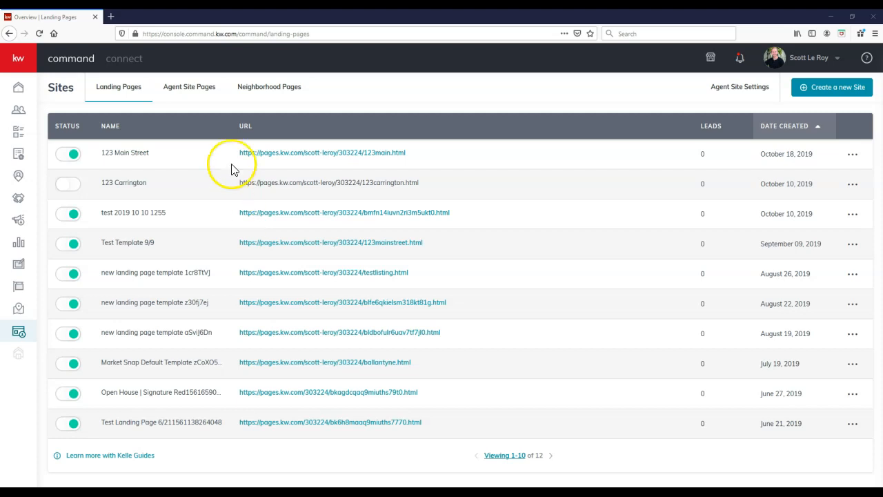
- Show the Agent Site Pages list in Sites and check the edit and delete options for the aboutme page
click(197, 90)
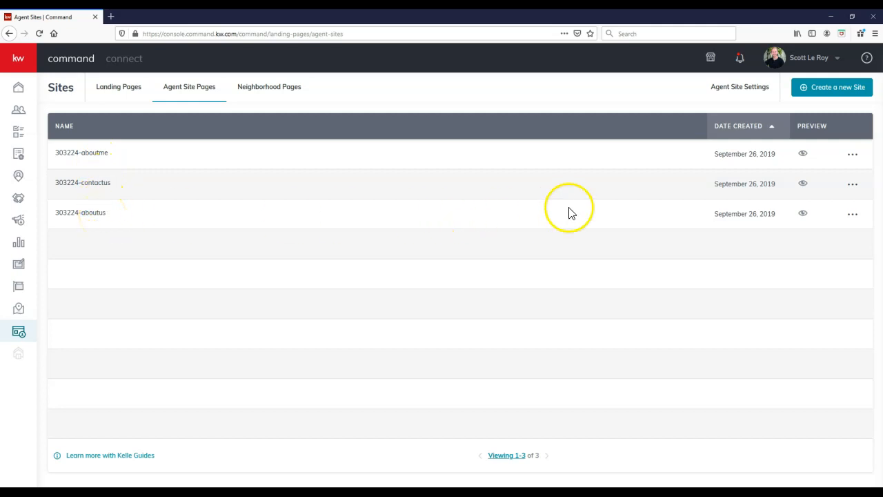
click(852, 157)
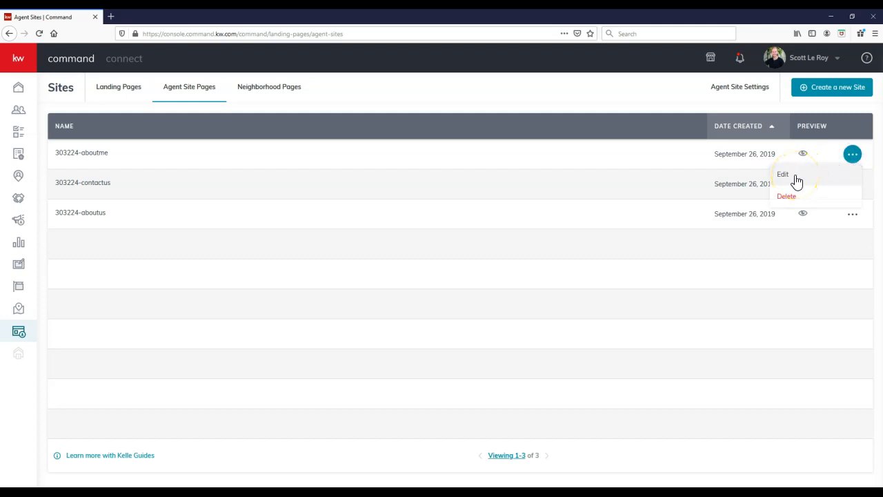
click(800, 195)
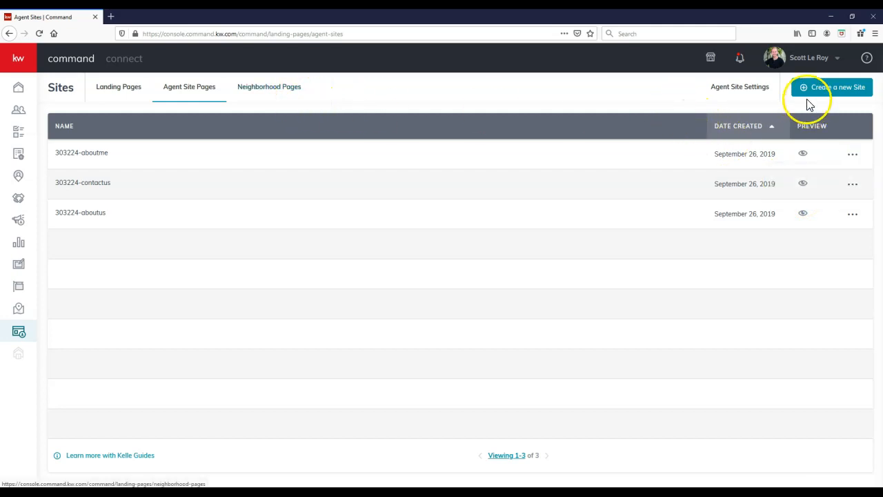
- Examine the Domains, Theme and Pages sections of the Agent Site Settings
click(748, 93)
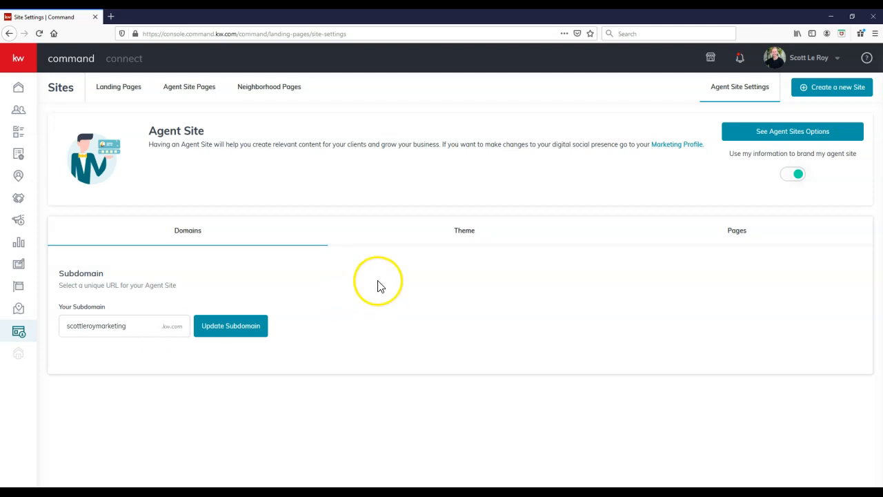
click(460, 230)
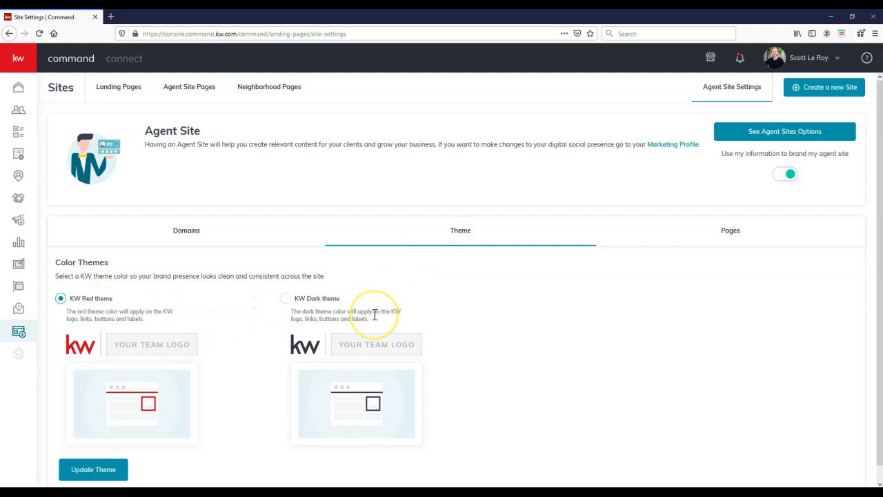
click(741, 240)
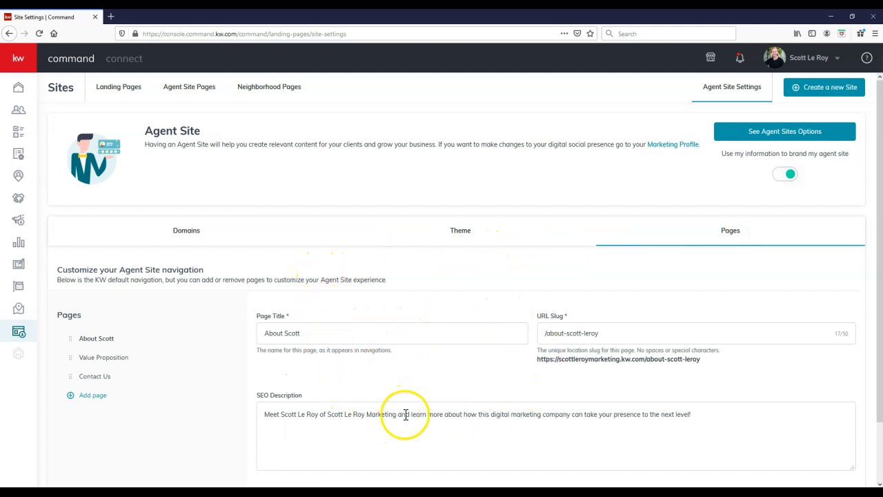
- Try to reorder the Value Proposition page in the site navigation and review its title, URL slug and SEO description
scroll(445, 393, down, 2)
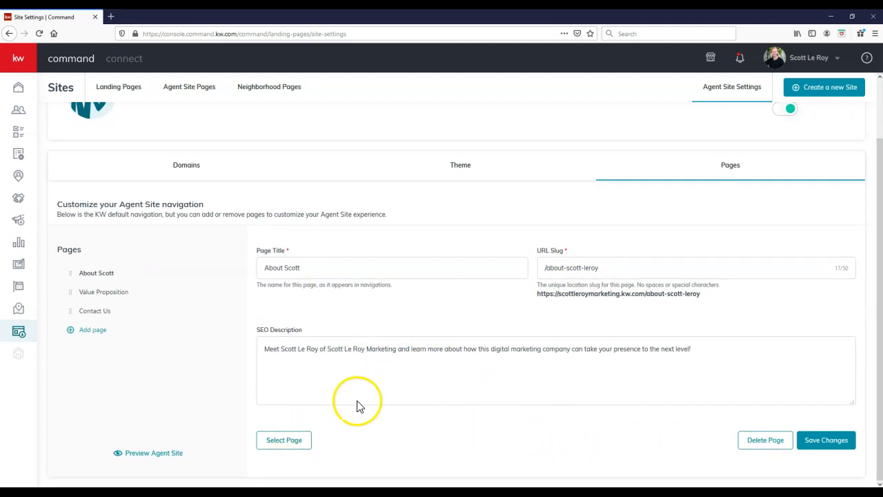
mouse_move(70, 293)
mouse_down()
mouse_move(73, 276)
mouse_move(80, 299)
mouse_up()
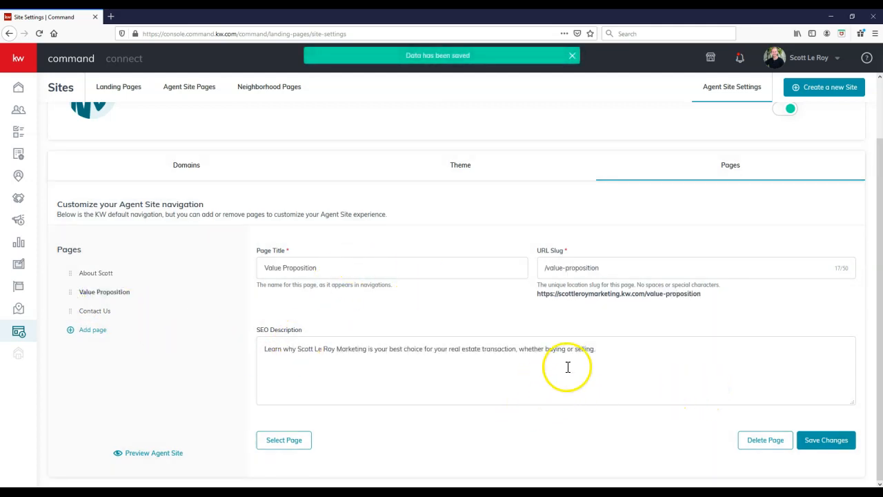
scroll(568, 367, up, 2)
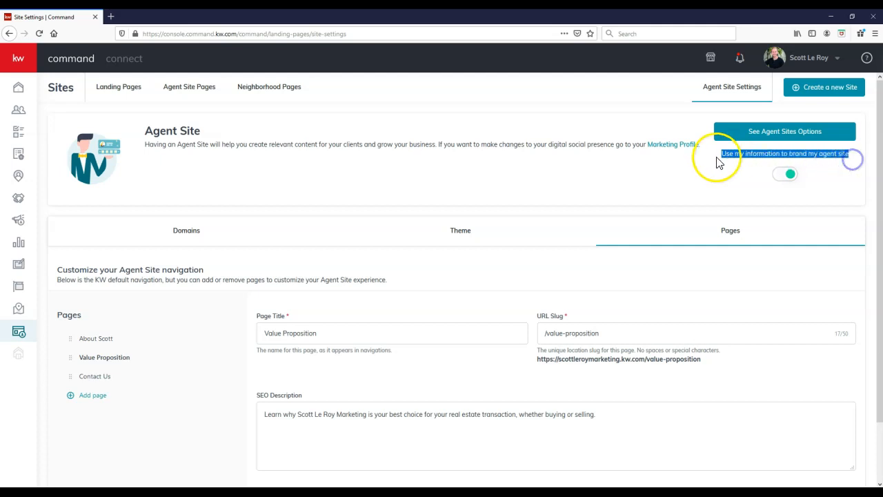
- Turn the agent site's personal information branding off and back on, acknowledging the compliance reminder
click(794, 183)
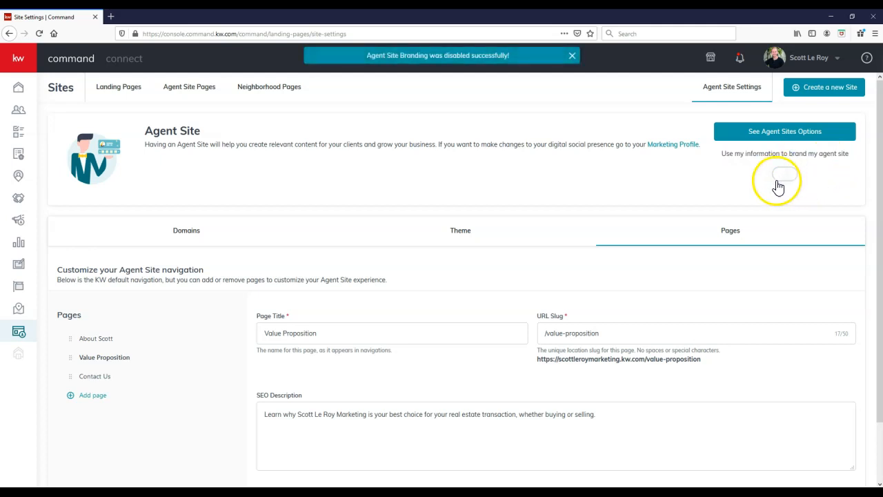
click(782, 178)
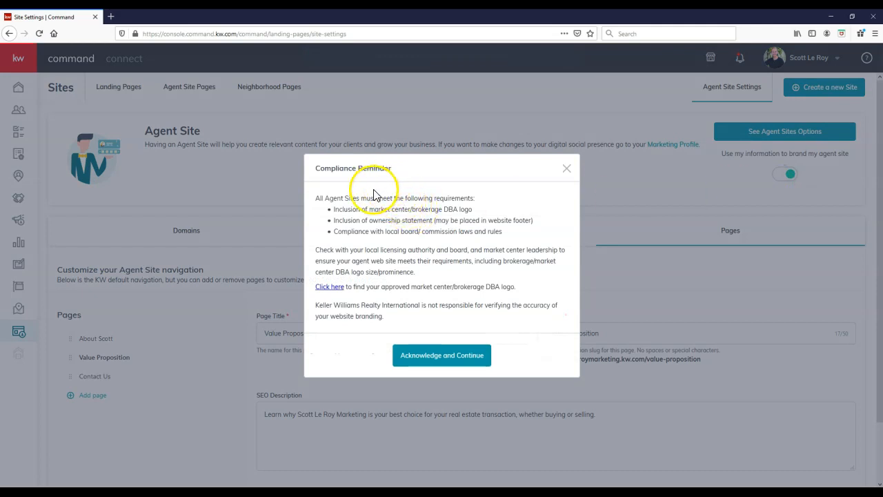
click(464, 362)
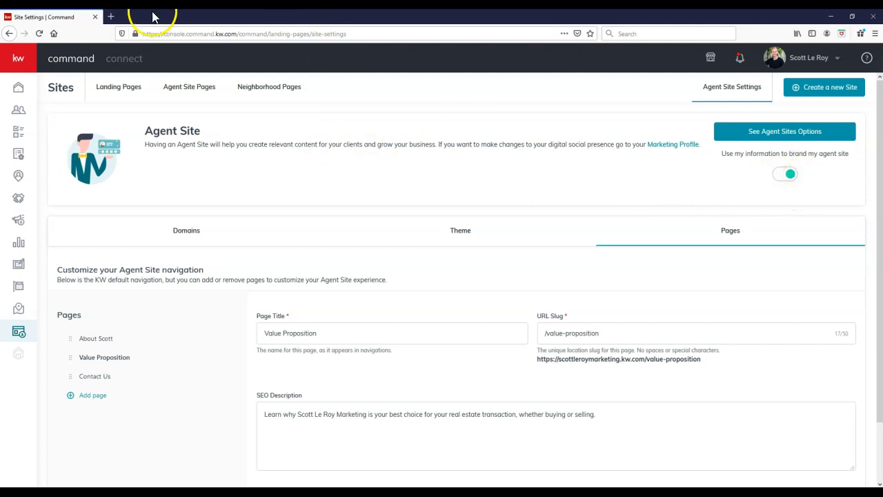
- Open the live agent site at its kw.com subdomain in a new browser tab and accept the cookies
click(110, 16)
text(scottleroymarketinhgf)
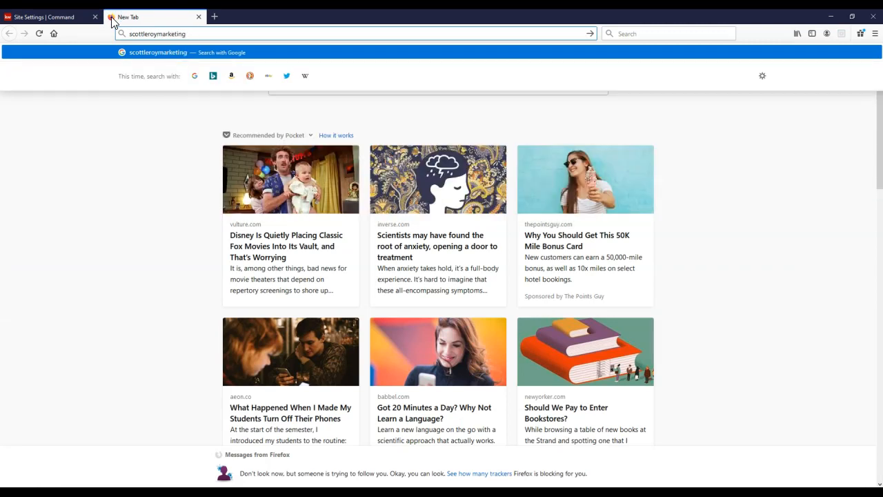
text(.kw.com)
key(Return)
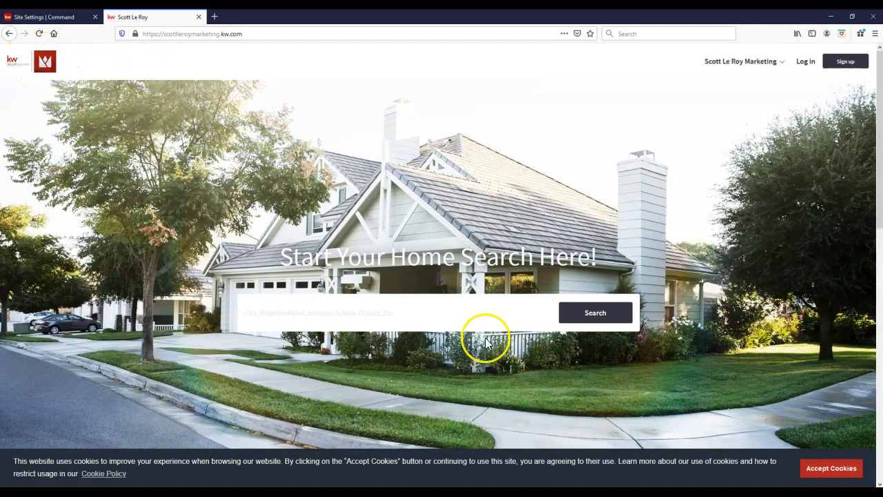
click(830, 469)
- Examine the live site's navigation menu, contact form and footer, and close the menu
click(737, 63)
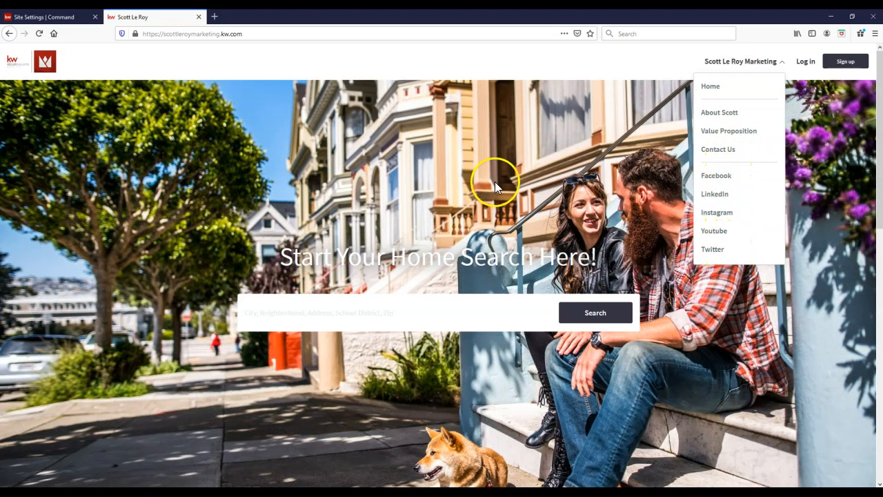
scroll(495, 181, down, 5)
scroll(494, 186, down, 3)
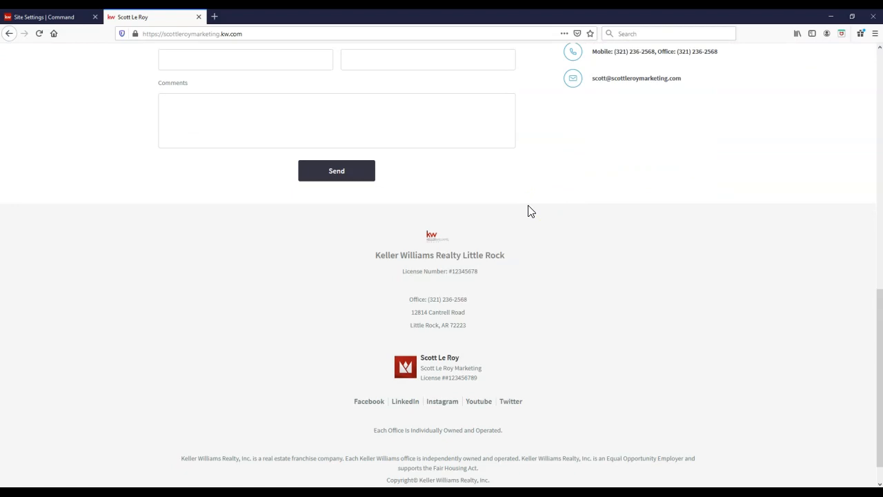
scroll(528, 211, up, 8)
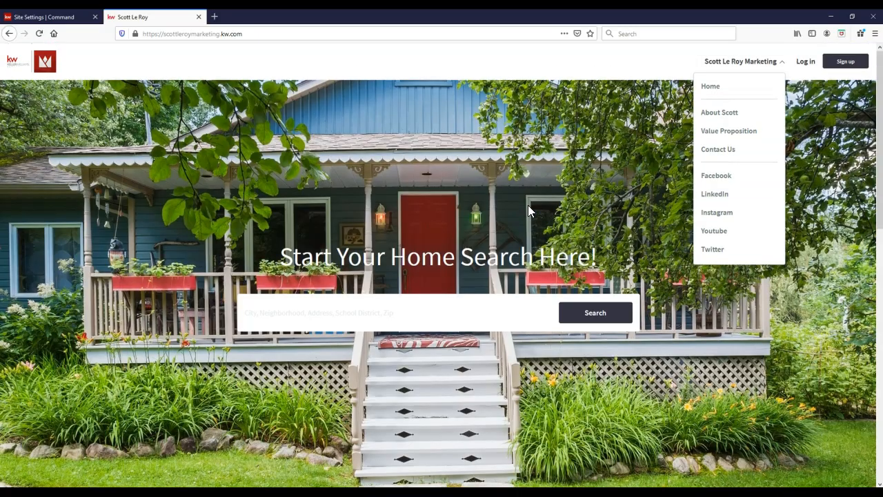
click(634, 67)
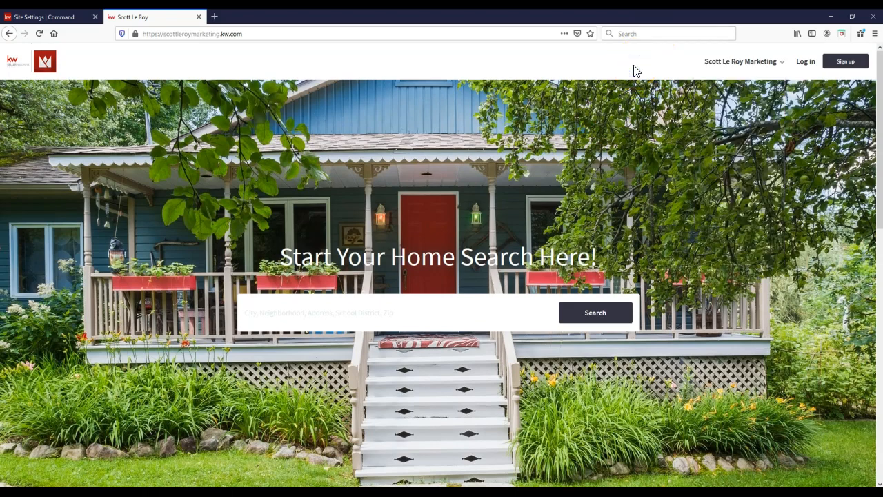